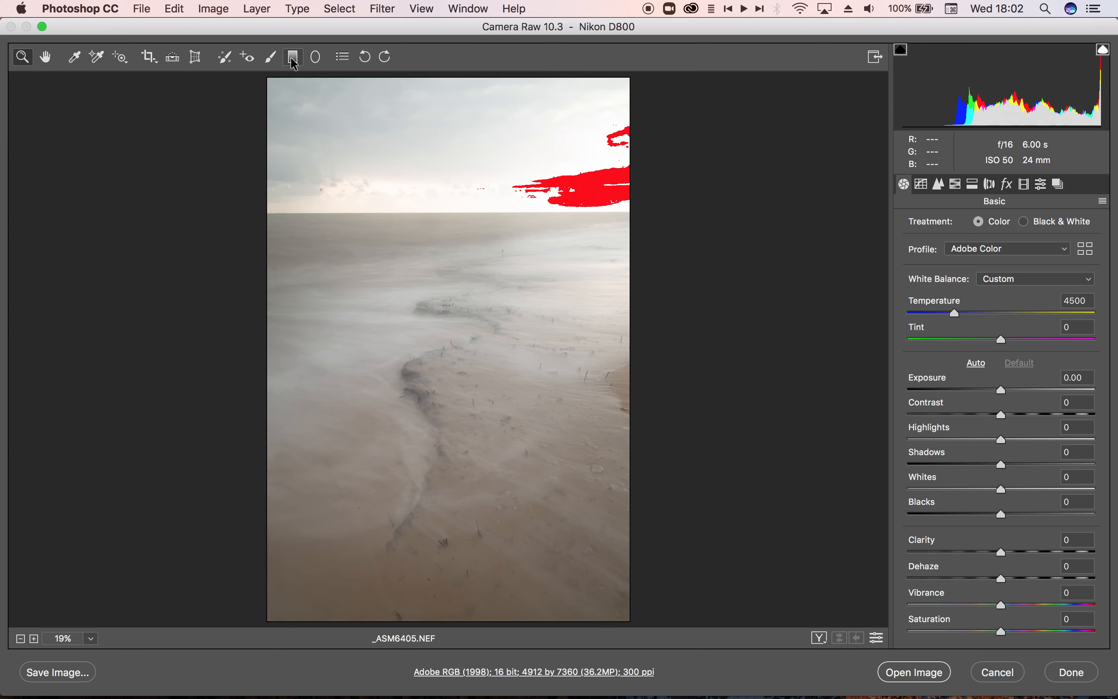
Draw a graduated filter from the top edge down to about mid-image, set its Exposure to -1.50, and bring up the lens corrections.
{"action": "left_click", "coordinate": [293, 60]}
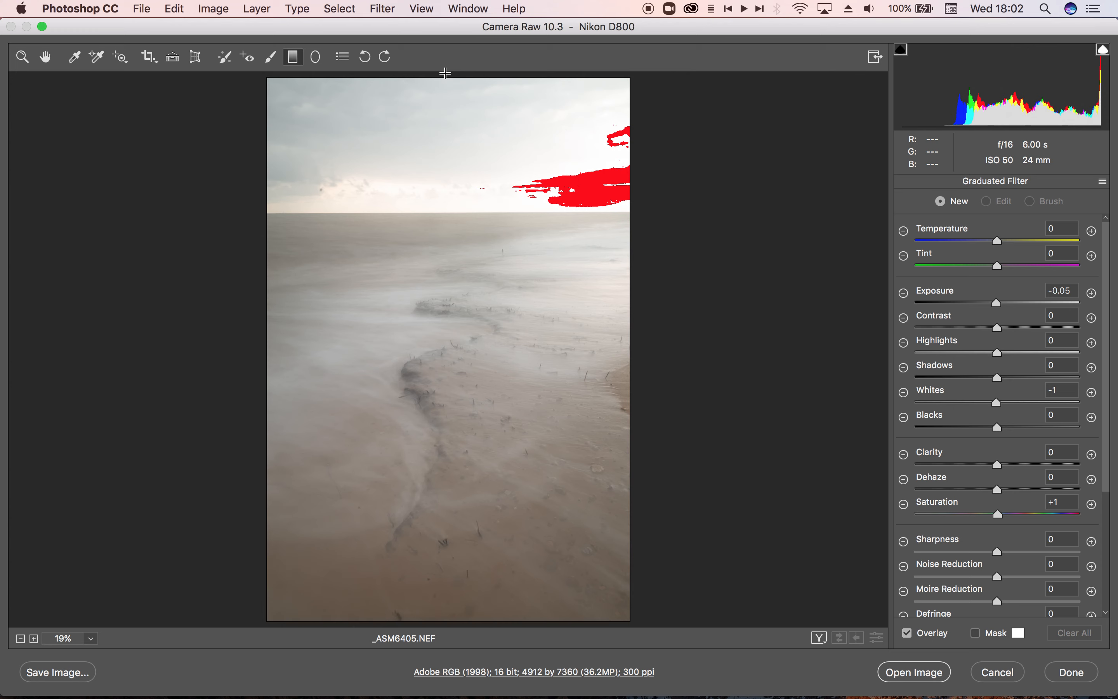
{"action": "left_click_drag", "start_coordinate": [446, 73], "coordinate": [445, 373]}
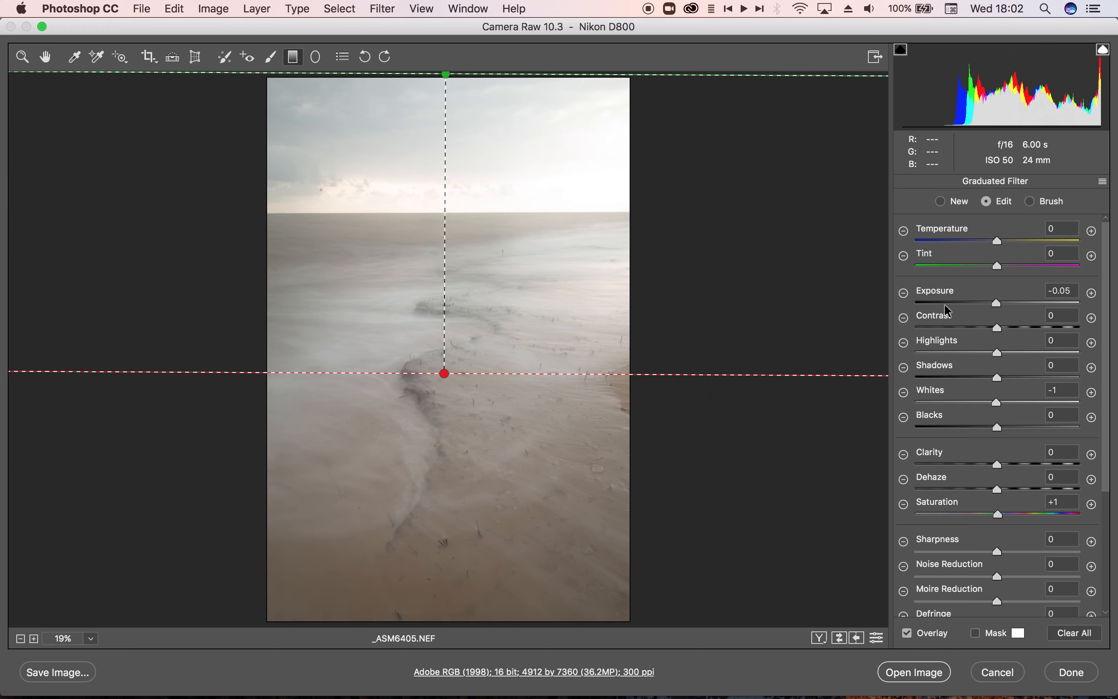
{"action": "left_click_drag", "start_coordinate": [997, 305], "coordinate": [969, 308]}
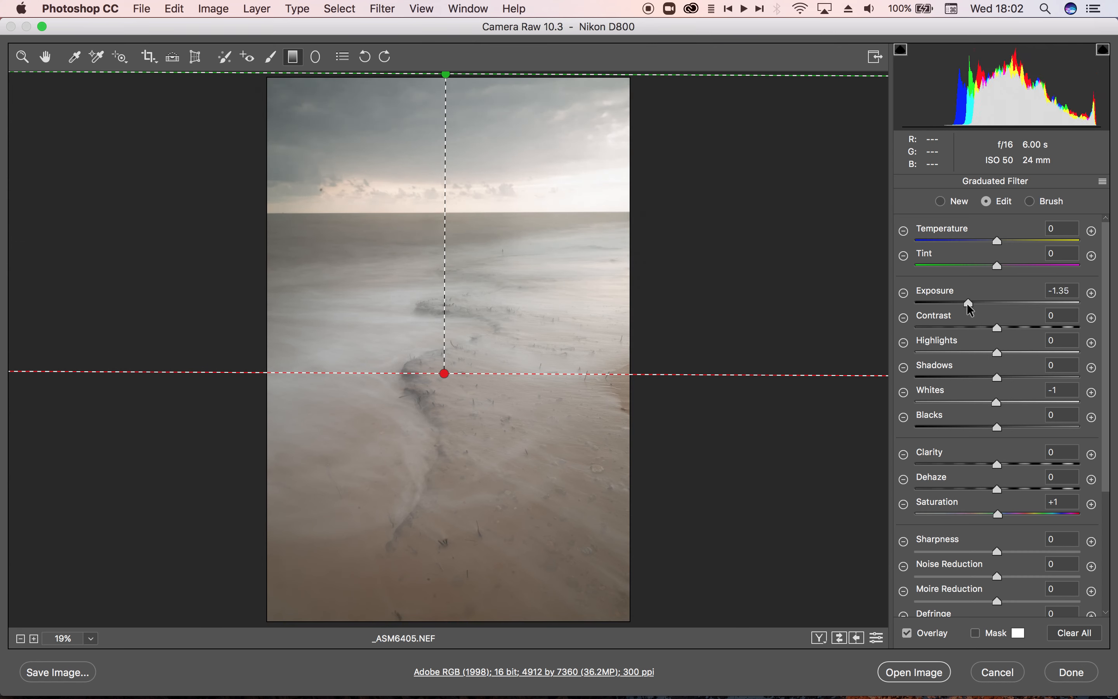
{"action": "left_click", "coordinate": [966, 303]}
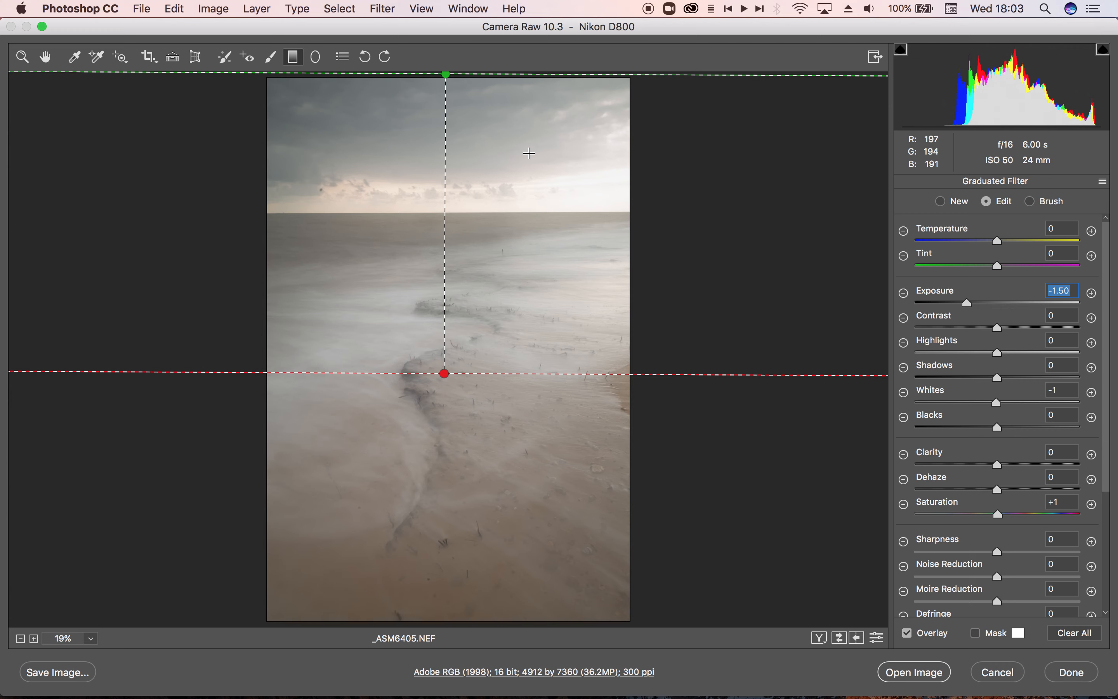
{"action": "left_click", "coordinate": [23, 56]}
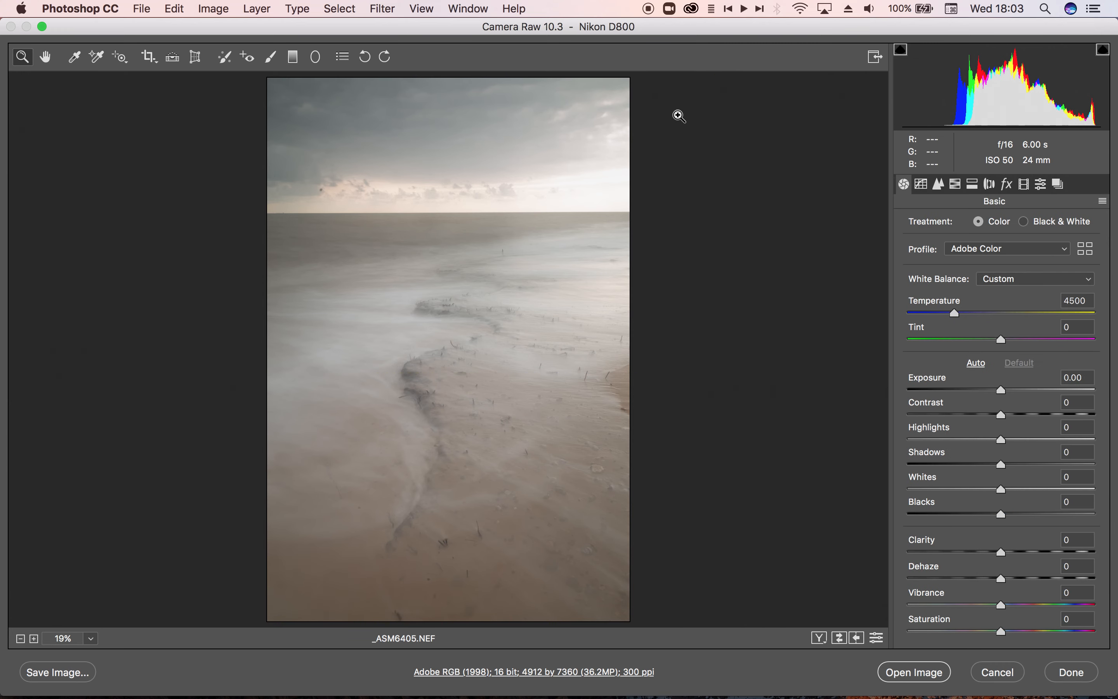
{"action": "left_click", "coordinate": [992, 185]}
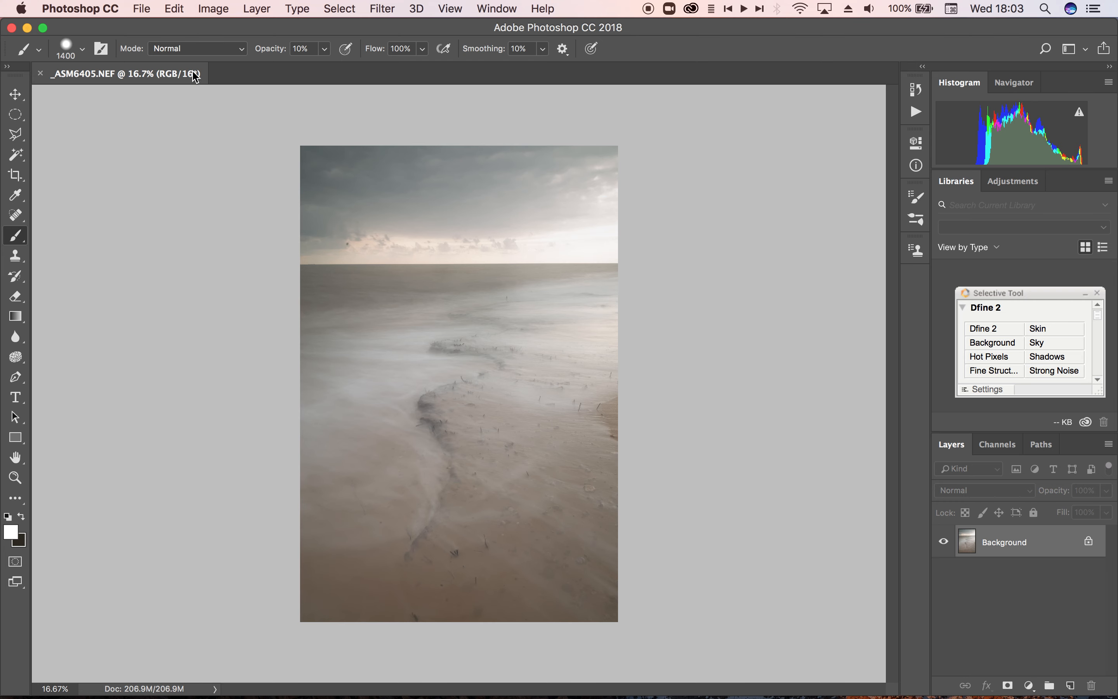
Open the recent raw file _ASM6401.NEF for raw conversion and bring up its lens corrections.
{"action": "left_click", "coordinate": [141, 10]}
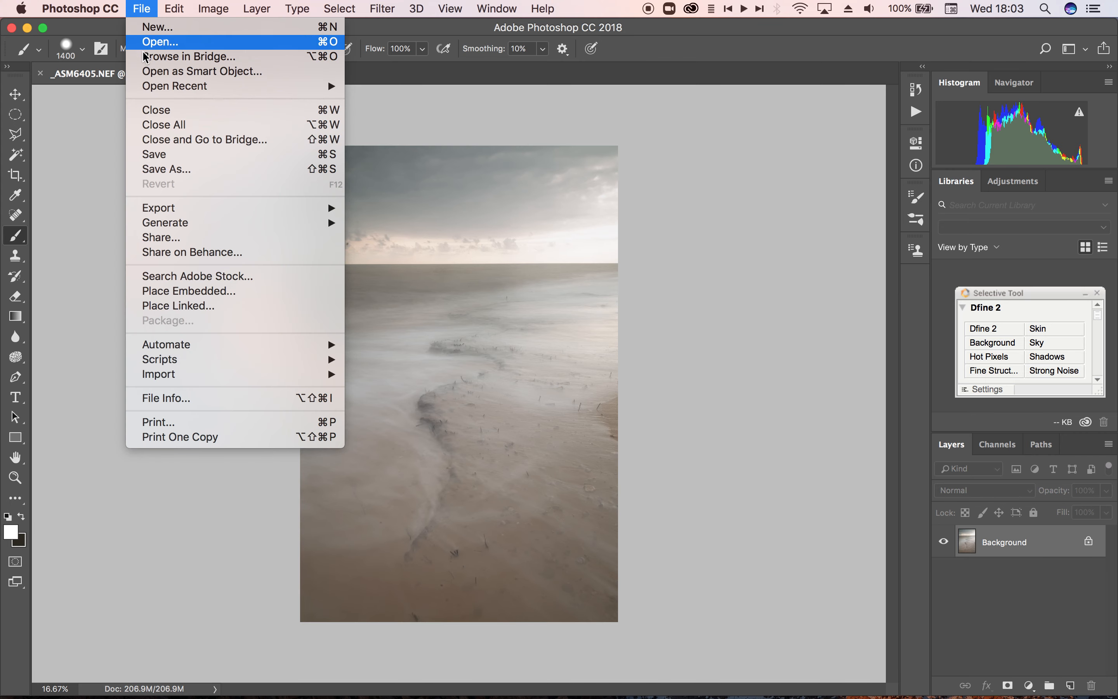
{"action": "mouse_move", "coordinate": [148, 92]}
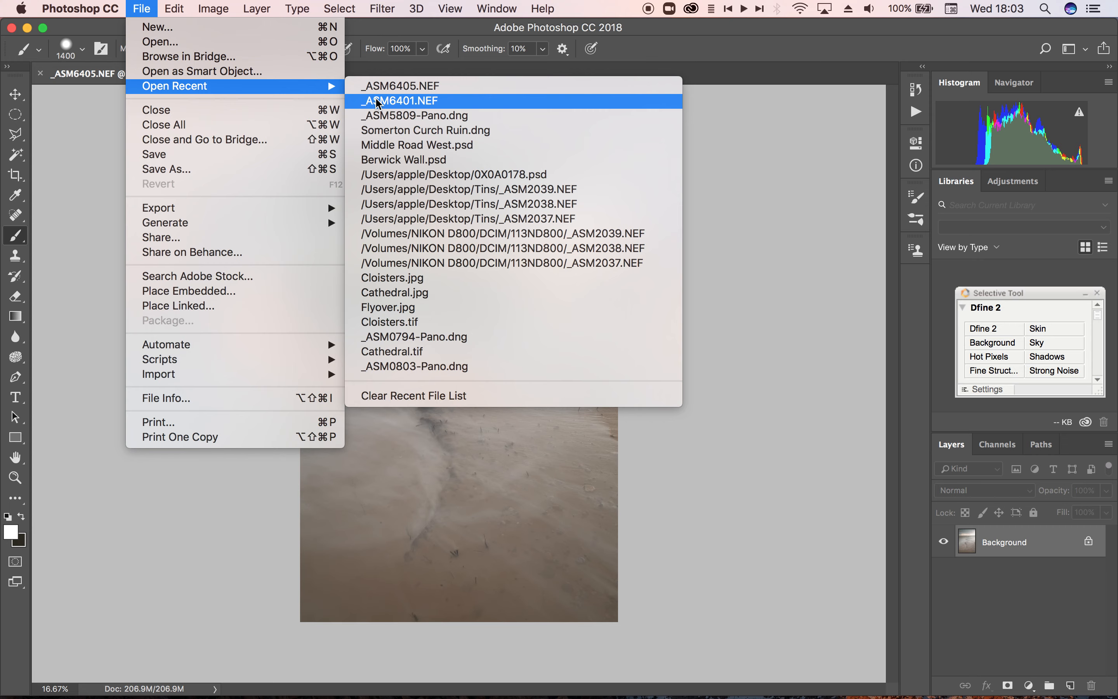
{"action": "left_click", "coordinate": [397, 101]}
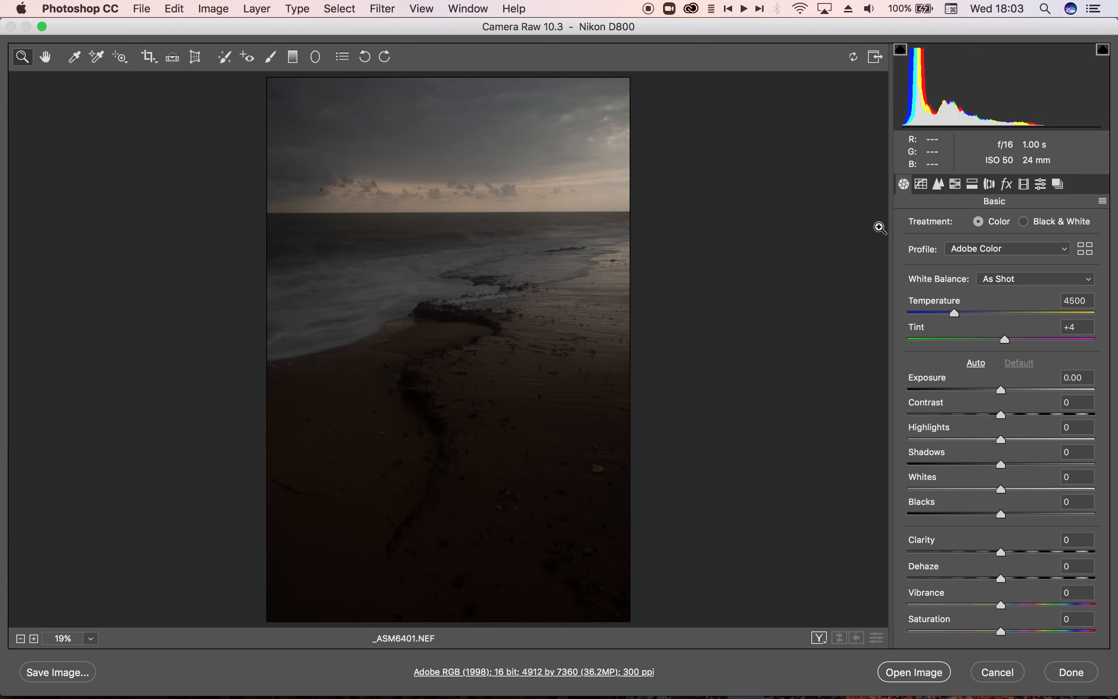
{"action": "left_click", "coordinate": [990, 184]}
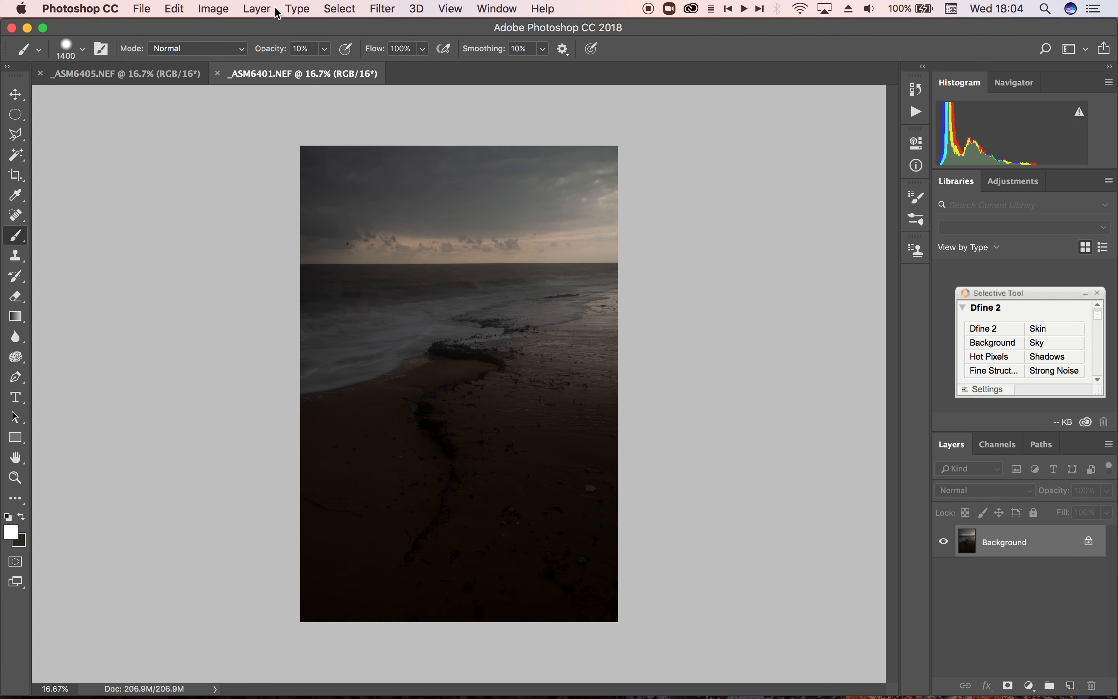
Select the entire _ASM6401.NEF image and copy it.
{"action": "left_click", "coordinate": [338, 8]}
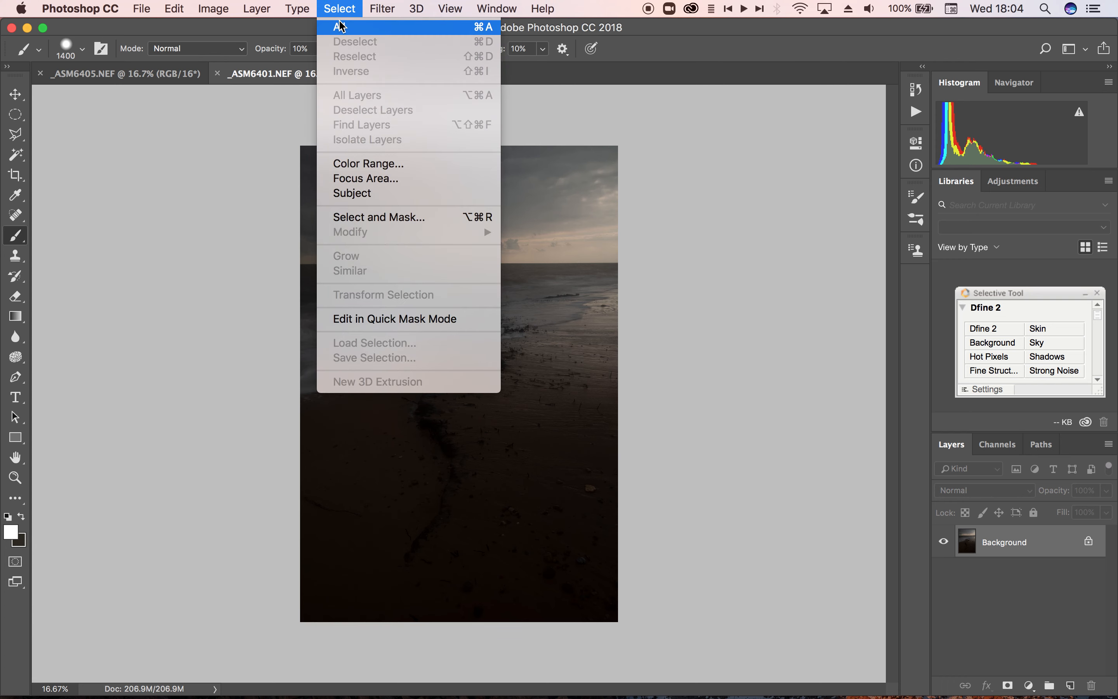
{"action": "left_click", "coordinate": [341, 27]}
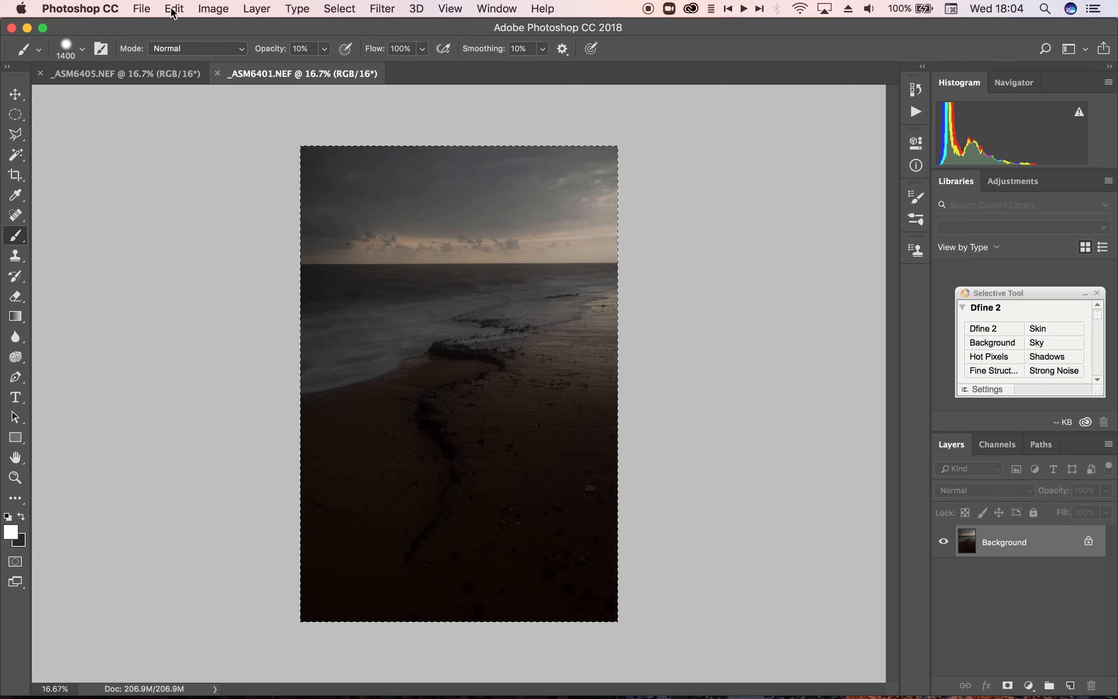
{"action": "left_click", "coordinate": [174, 11]}
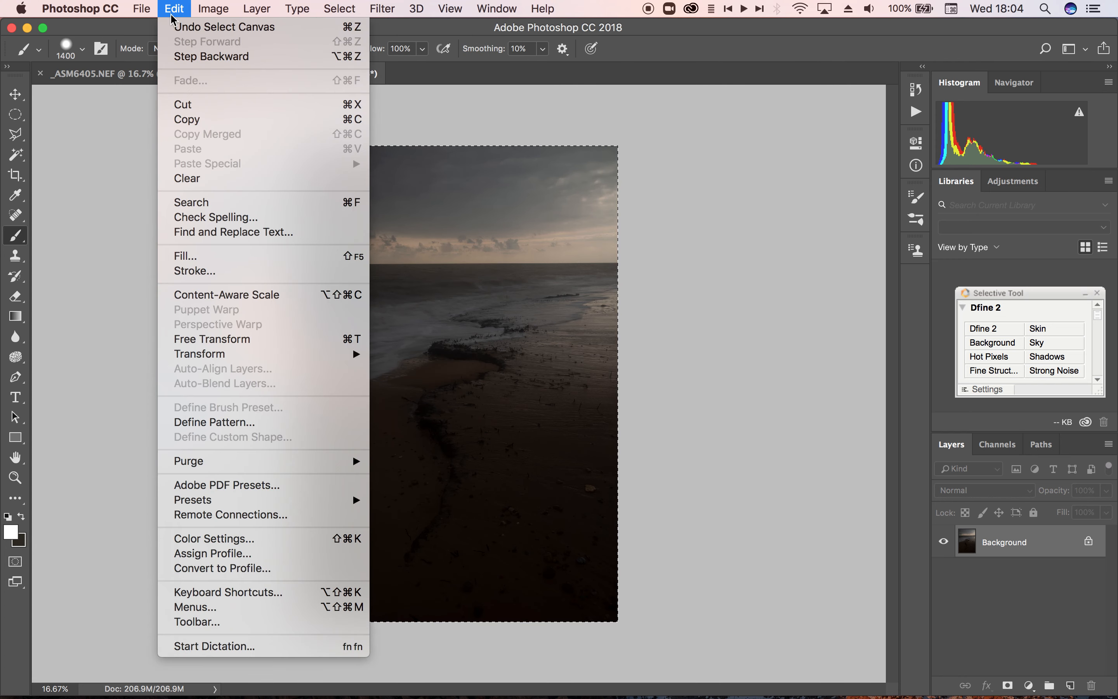
{"action": "left_click", "coordinate": [188, 120]}
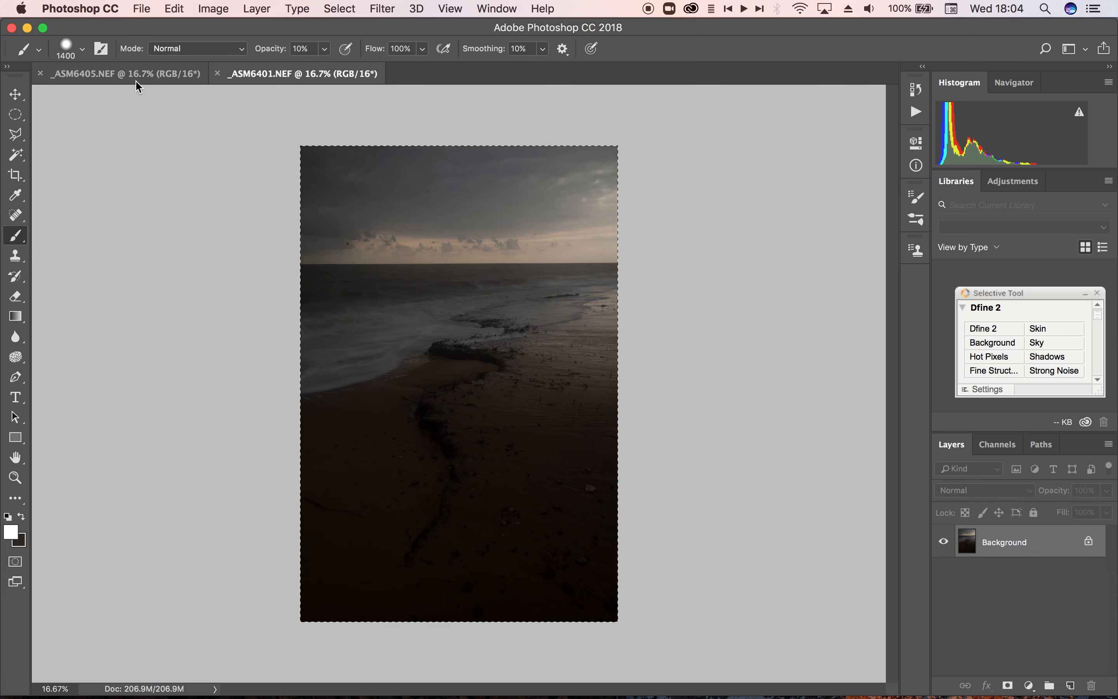
Paste the copied dark exposure into the _ASM6405.NEF document as a new layer.
{"action": "left_click", "coordinate": [124, 78]}
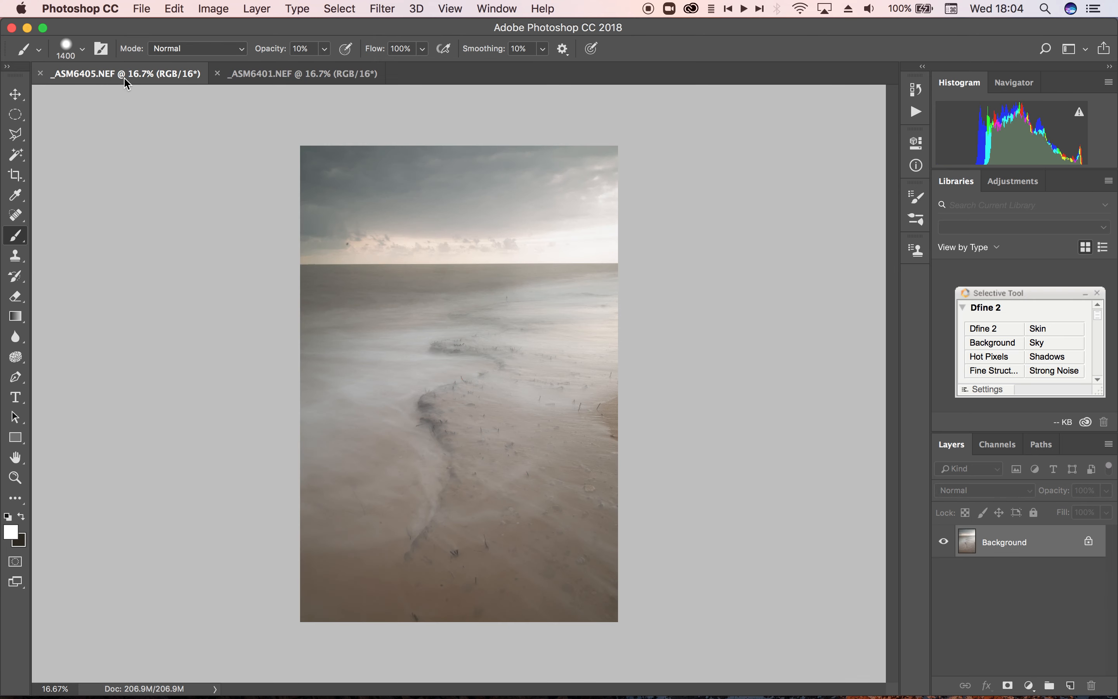
{"action": "left_click", "coordinate": [173, 11]}
{"action": "left_click", "coordinate": [199, 105]}
{"action": "left_click", "coordinate": [176, 10]}
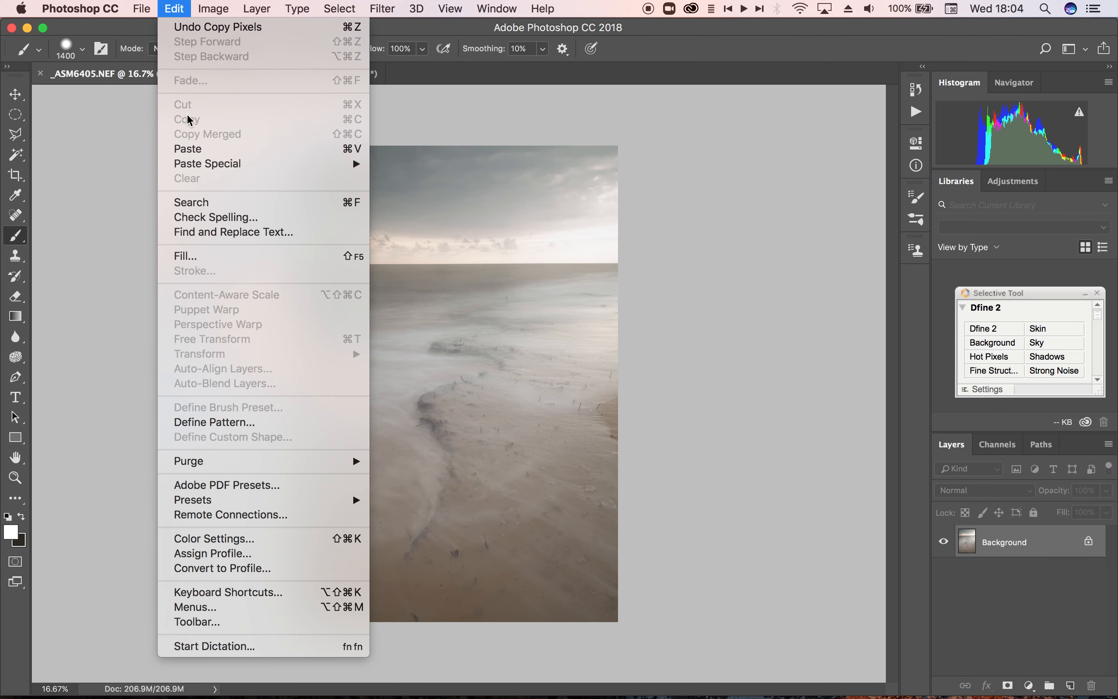
{"action": "left_click", "coordinate": [192, 149]}
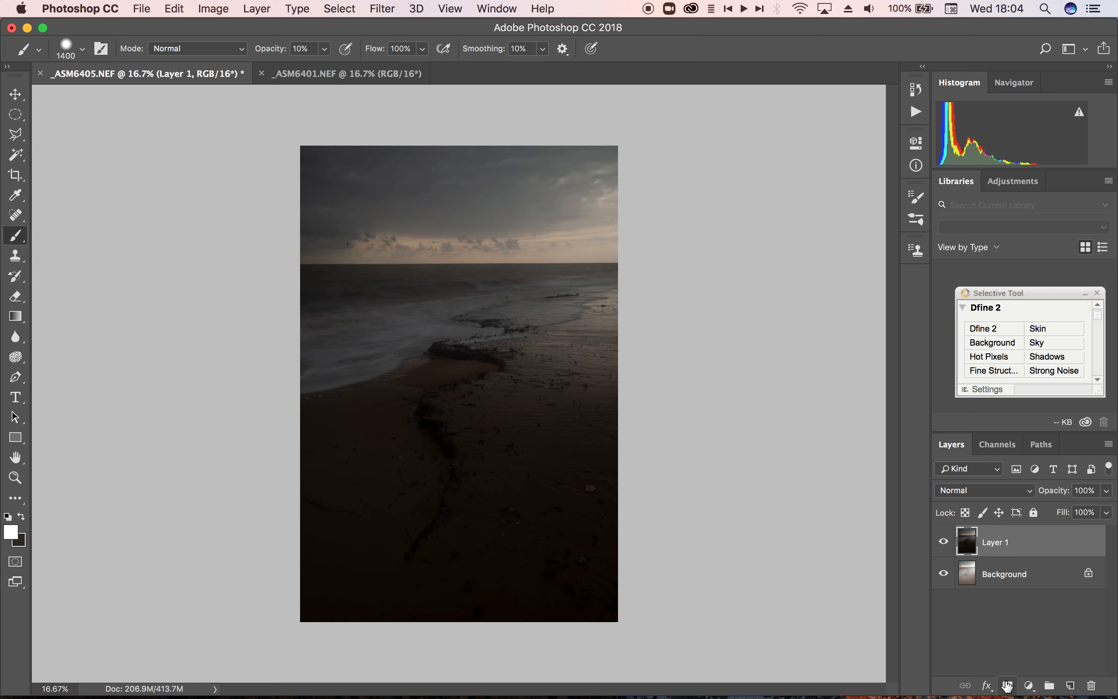
Add a layer mask to the pasted dark exposure layer and invert the mask to black.
{"action": "left_click", "coordinate": [1007, 686]}
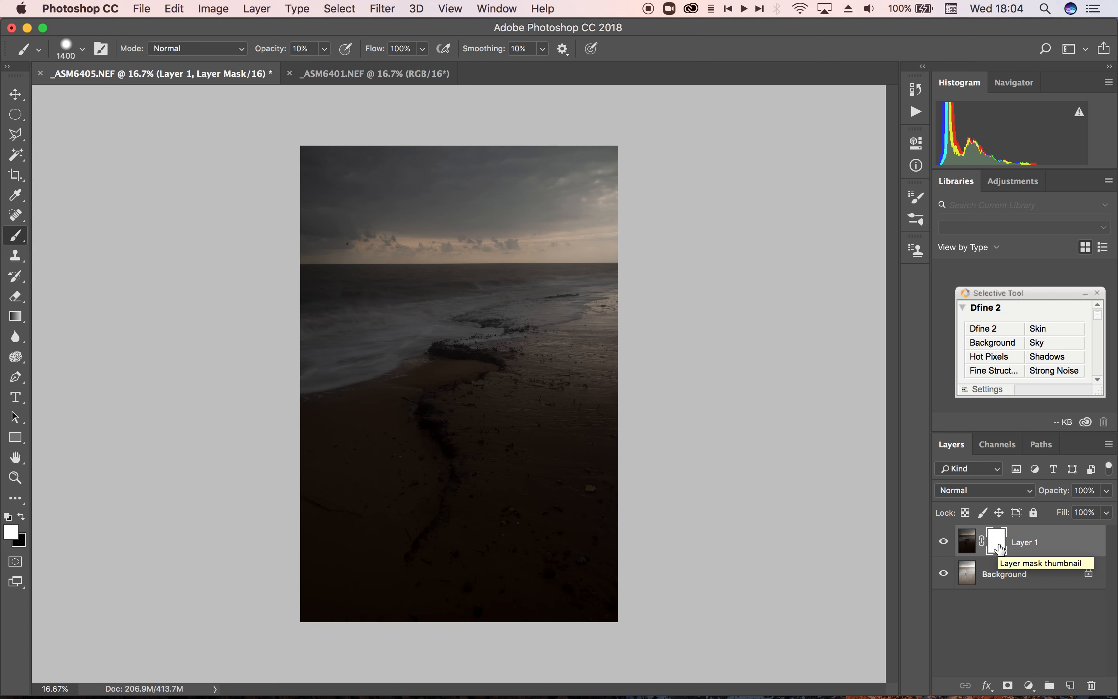
{"action": "key", "text": "super+i"}
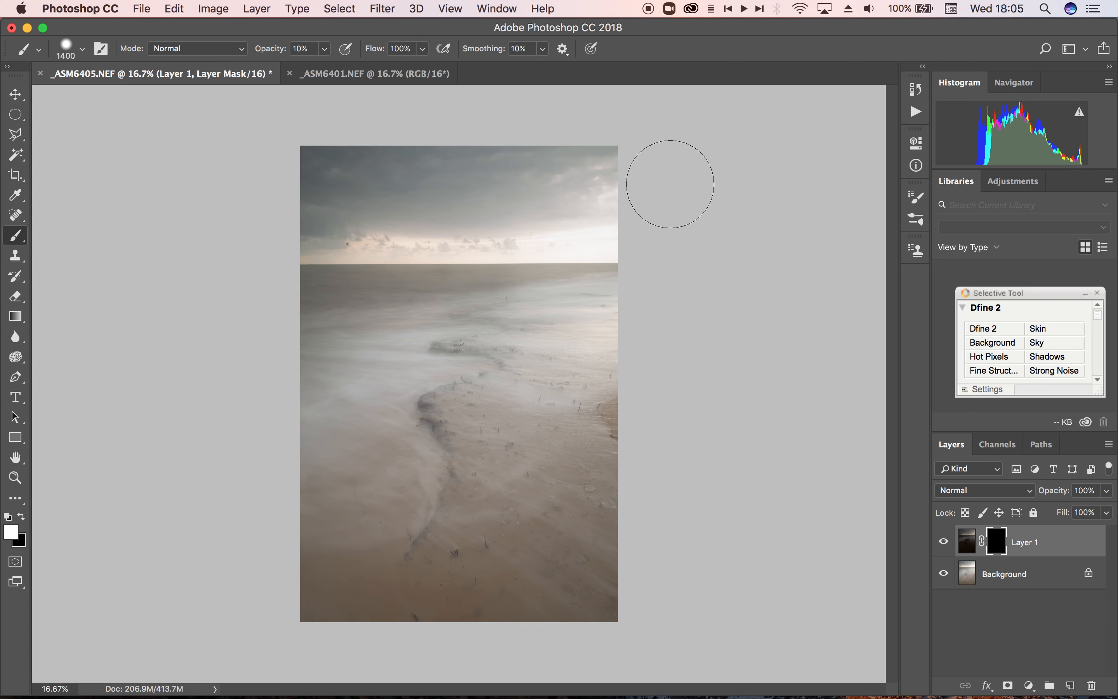
{"action": "mouse_move", "coordinate": [714, 215]}
{"action": "left_mouse_down"}
{"action": "mouse_move", "coordinate": [288, 225]}
{"action": "mouse_move", "coordinate": [398, 207]}
{"action": "mouse_move", "coordinate": [657, 219]}
{"action": "mouse_move", "coordinate": [266, 220]}
{"action": "mouse_move", "coordinate": [326, 195]}
{"action": "mouse_move", "coordinate": [515, 181]}
{"action": "mouse_move", "coordinate": [566, 194]}
{"action": "mouse_move", "coordinate": [693, 200]}
{"action": "left_mouse_up"}
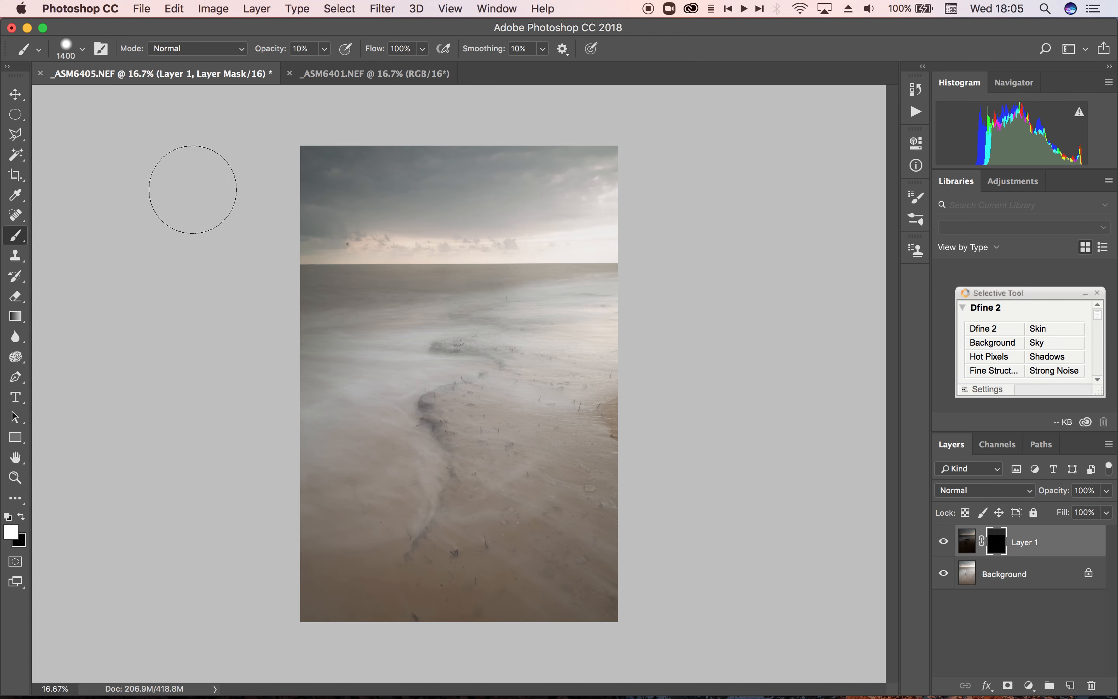
Paint white over the whole sky on the layer mask with the soft brush at 10% opacity, building up the darker exposure.
{"action": "key", "text": "super+equal"}
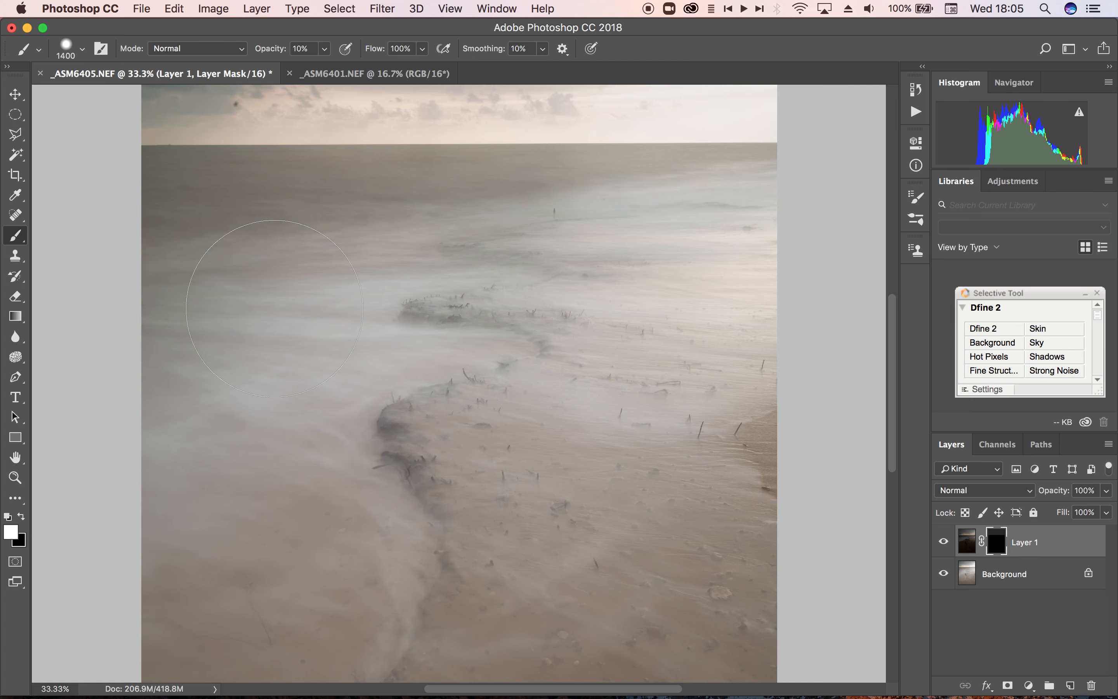
{"action": "scroll", "coordinate": [279, 311], "scroll_direction": "up", "scroll_amount": 5}
{"action": "scroll", "coordinate": [279, 310], "scroll_direction": "up", "scroll_amount": 7}
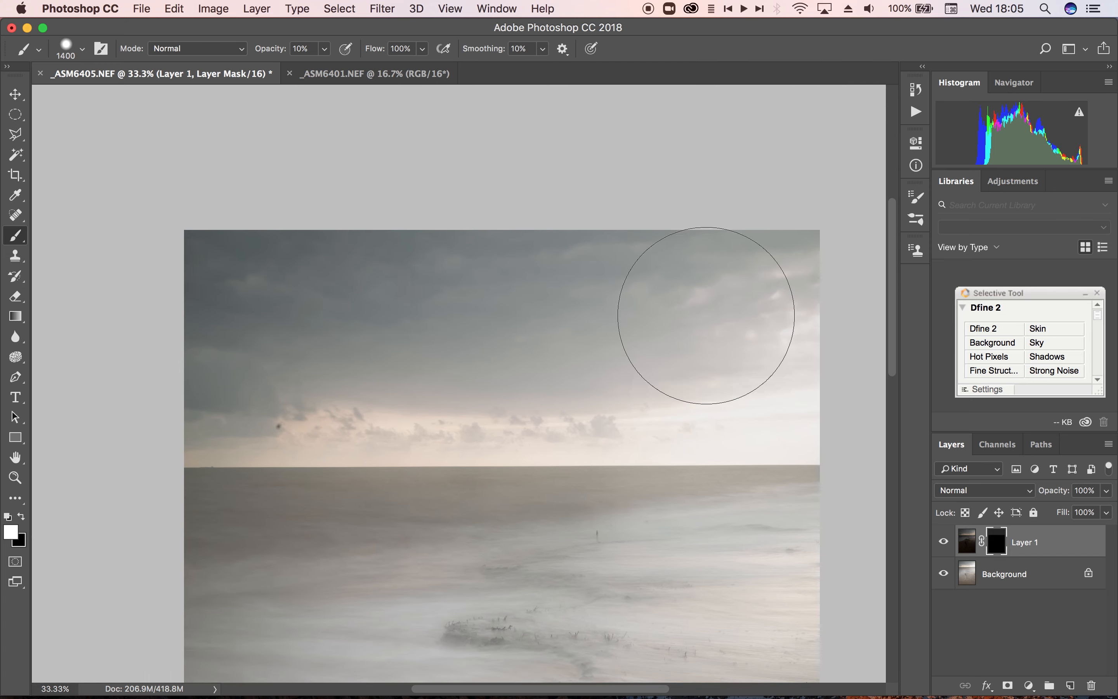
{"action": "mouse_move", "coordinate": [675, 304]}
{"action": "left_mouse_down"}
{"action": "mouse_move", "coordinate": [395, 279]}
{"action": "mouse_move", "coordinate": [123, 293]}
{"action": "mouse_move", "coordinate": [418, 252]}
{"action": "mouse_move", "coordinate": [691, 242]}
{"action": "mouse_move", "coordinate": [826, 264]}
{"action": "mouse_move", "coordinate": [879, 305]}
{"action": "left_mouse_up"}
{"action": "mouse_move", "coordinate": [841, 373]}
{"action": "left_mouse_down"}
{"action": "mouse_move", "coordinate": [425, 362]}
{"action": "mouse_move", "coordinate": [312, 375]}
{"action": "mouse_move", "coordinate": [110, 370]}
{"action": "mouse_move", "coordinate": [110, 379]}
{"action": "mouse_move", "coordinate": [277, 400]}
{"action": "mouse_move", "coordinate": [545, 386]}
{"action": "mouse_move", "coordinate": [887, 402]}
{"action": "left_mouse_up"}
{"action": "mouse_move", "coordinate": [772, 393]}
{"action": "left_mouse_down"}
{"action": "mouse_move", "coordinate": [799, 378]}
{"action": "mouse_move", "coordinate": [841, 400]}
{"action": "mouse_move", "coordinate": [748, 377]}
{"action": "mouse_move", "coordinate": [791, 385]}
{"action": "mouse_move", "coordinate": [385, 379]}
{"action": "mouse_move", "coordinate": [112, 394]}
{"action": "mouse_move", "coordinate": [123, 393]}
{"action": "left_mouse_up"}
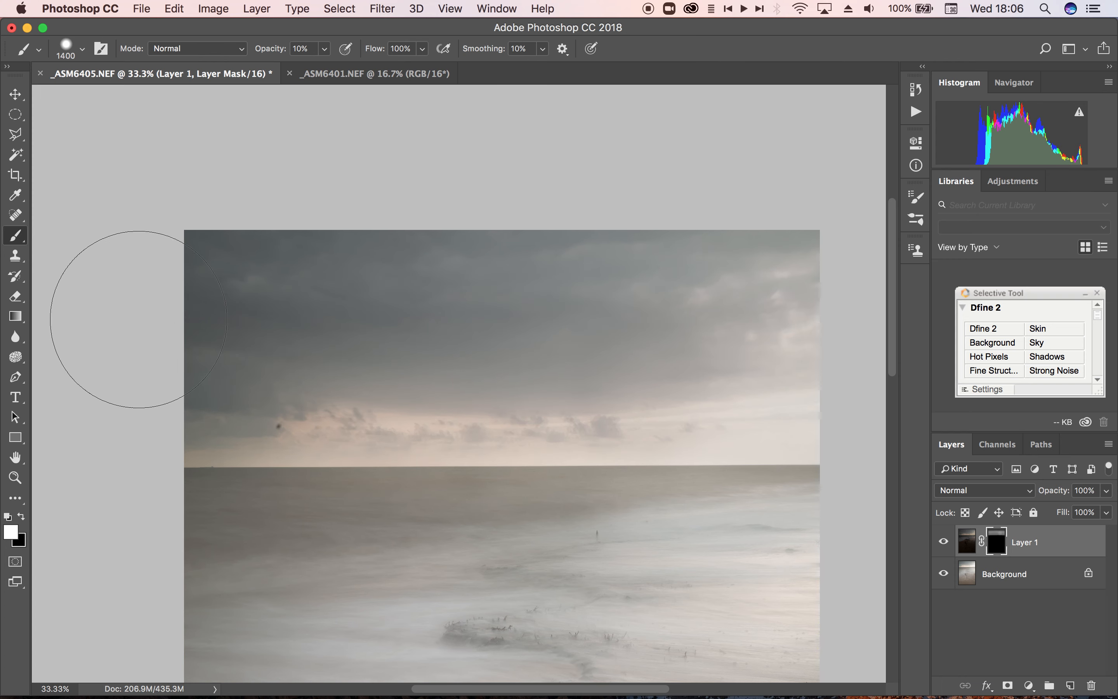
{"action": "mouse_move", "coordinate": [367, 280]}
{"action": "left_mouse_down"}
{"action": "mouse_move", "coordinate": [459, 269]}
{"action": "mouse_move", "coordinate": [829, 272]}
{"action": "left_mouse_up"}
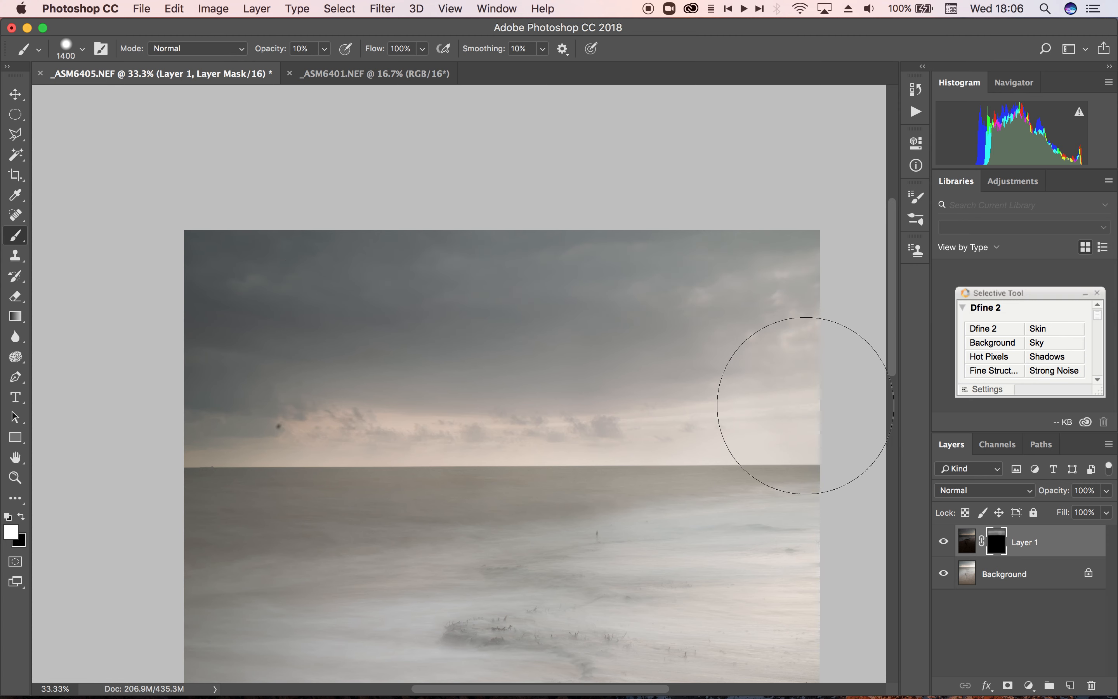
{"action": "mouse_move", "coordinate": [805, 411]}
{"action": "left_mouse_down"}
{"action": "mouse_move", "coordinate": [838, 400]}
{"action": "mouse_move", "coordinate": [551, 387]}
{"action": "mouse_move", "coordinate": [101, 390]}
{"action": "left_mouse_up"}
{"action": "mouse_move", "coordinate": [236, 428]}
{"action": "left_mouse_down"}
{"action": "mouse_move", "coordinate": [367, 387]}
{"action": "mouse_move", "coordinate": [511, 399]}
{"action": "mouse_move", "coordinate": [654, 380]}
{"action": "mouse_move", "coordinate": [844, 375]}
{"action": "mouse_move", "coordinate": [821, 357]}
{"action": "left_mouse_up"}
{"action": "mouse_move", "coordinate": [615, 305]}
{"action": "left_mouse_down"}
{"action": "mouse_move", "coordinate": [293, 285]}
{"action": "mouse_move", "coordinate": [163, 257]}
{"action": "left_mouse_up"}
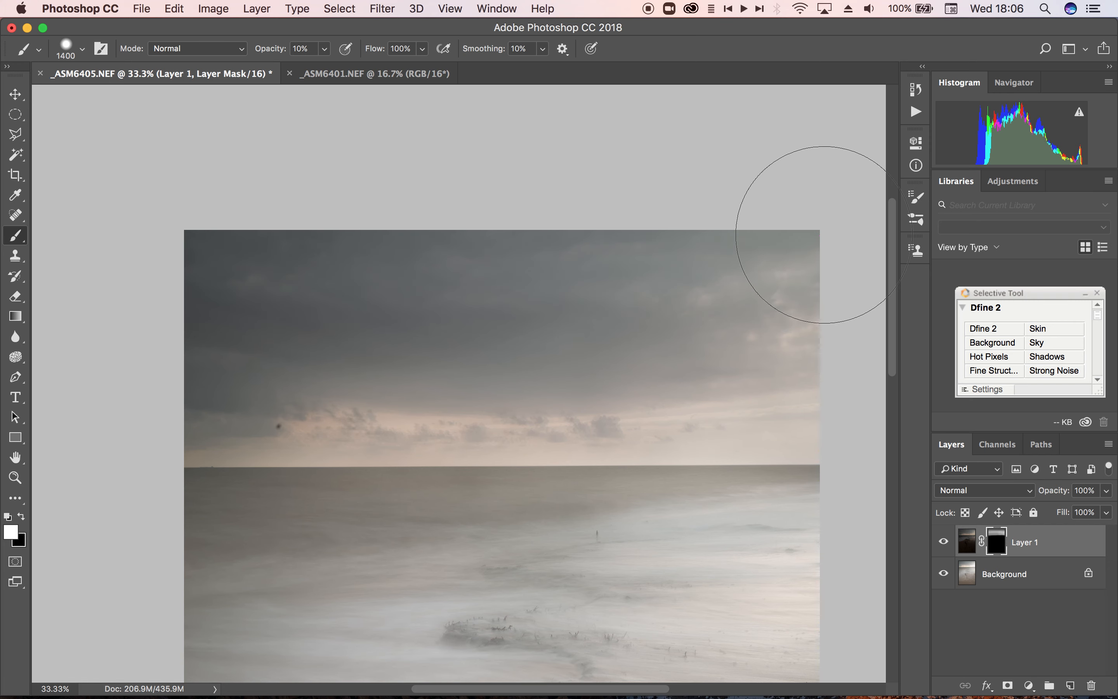
{"action": "mouse_move", "coordinate": [824, 230]}
{"action": "left_mouse_down"}
{"action": "mouse_move", "coordinate": [779, 257]}
{"action": "mouse_move", "coordinate": [582, 233]}
{"action": "mouse_move", "coordinate": [269, 248]}
{"action": "mouse_move", "coordinate": [167, 239]}
{"action": "mouse_move", "coordinate": [145, 257]}
{"action": "mouse_move", "coordinate": [141, 318]}
{"action": "mouse_move", "coordinate": [849, 313]}
{"action": "left_mouse_up"}
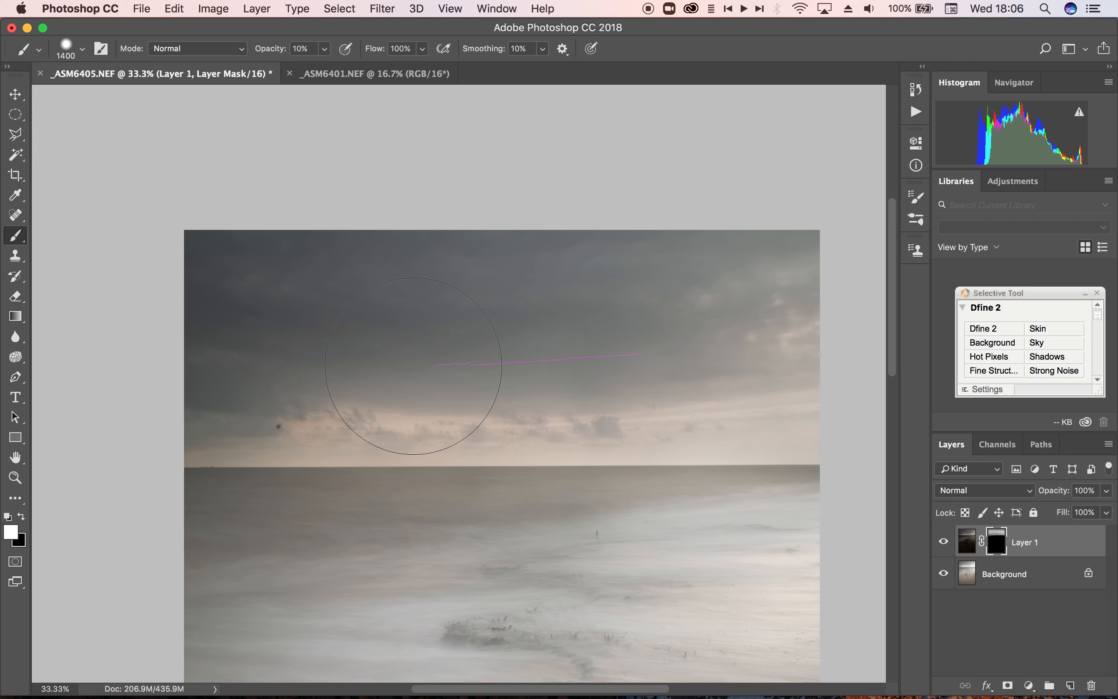
{"action": "mouse_move", "coordinate": [429, 370]}
{"action": "left_mouse_down"}
{"action": "mouse_move", "coordinate": [112, 357]}
{"action": "mouse_move", "coordinate": [100, 412]}
{"action": "mouse_move", "coordinate": [312, 420]}
{"action": "mouse_move", "coordinate": [541, 405]}
{"action": "mouse_move", "coordinate": [785, 370]}
{"action": "mouse_move", "coordinate": [908, 376]}
{"action": "left_mouse_up"}
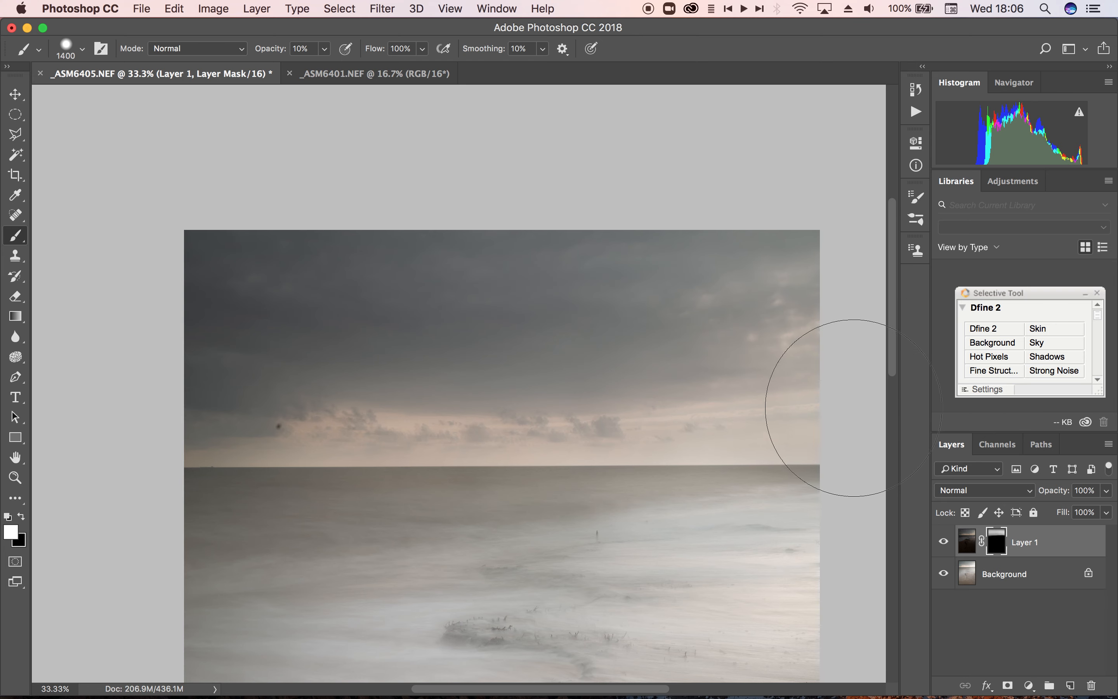
{"action": "mouse_move", "coordinate": [823, 386]}
{"action": "left_mouse_down"}
{"action": "mouse_move", "coordinate": [706, 358]}
{"action": "mouse_move", "coordinate": [616, 376]}
{"action": "mouse_move", "coordinate": [875, 375]}
{"action": "mouse_move", "coordinate": [670, 370]}
{"action": "mouse_move", "coordinate": [831, 273]}
{"action": "mouse_move", "coordinate": [681, 274]}
{"action": "mouse_move", "coordinate": [594, 301]}
{"action": "left_mouse_up"}
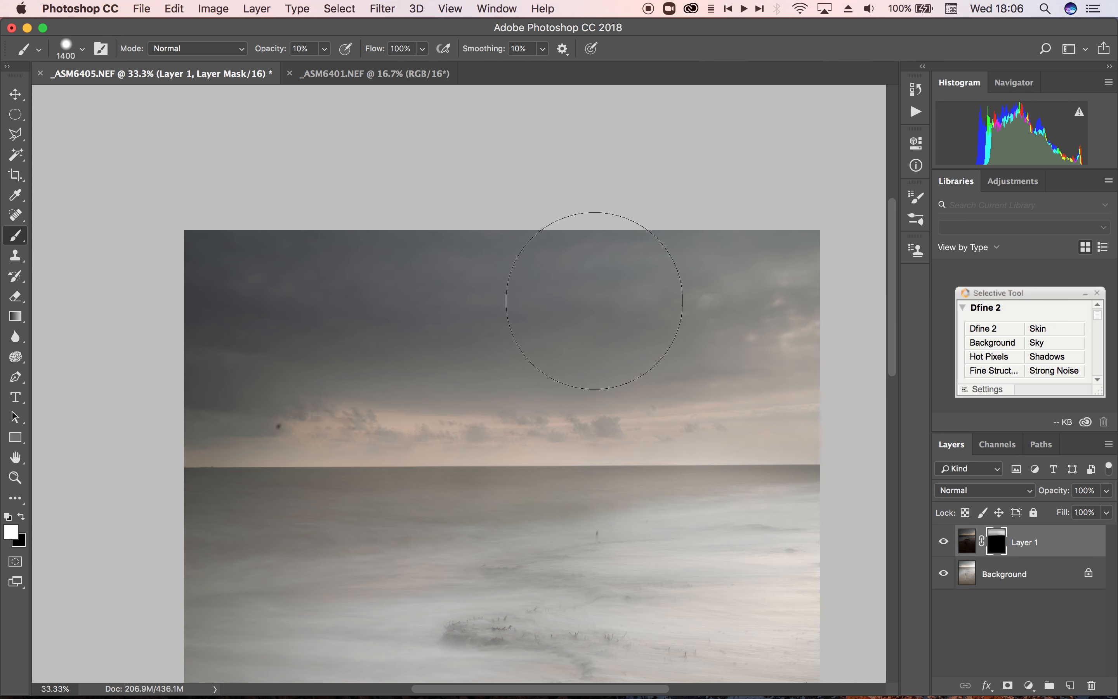
{"action": "mouse_move", "coordinate": [113, 374]}
{"action": "left_mouse_down"}
{"action": "mouse_move", "coordinate": [351, 398]}
{"action": "mouse_move", "coordinate": [814, 346]}
{"action": "mouse_move", "coordinate": [861, 275]}
{"action": "mouse_move", "coordinate": [181, 239]}
{"action": "mouse_move", "coordinate": [121, 226]}
{"action": "mouse_move", "coordinate": [870, 223]}
{"action": "mouse_move", "coordinate": [37, 216]}
{"action": "mouse_move", "coordinate": [105, 337]}
{"action": "mouse_move", "coordinate": [118, 394]}
{"action": "mouse_move", "coordinate": [817, 386]}
{"action": "mouse_move", "coordinate": [578, 395]}
{"action": "mouse_move", "coordinate": [379, 374]}
{"action": "mouse_move", "coordinate": [139, 376]}
{"action": "mouse_move", "coordinate": [570, 361]}
{"action": "mouse_move", "coordinate": [734, 342]}
{"action": "mouse_move", "coordinate": [798, 379]}
{"action": "mouse_move", "coordinate": [277, 376]}
{"action": "mouse_move", "coordinate": [120, 357]}
{"action": "mouse_move", "coordinate": [434, 241]}
{"action": "mouse_move", "coordinate": [806, 312]}
{"action": "mouse_move", "coordinate": [527, 282]}
{"action": "mouse_move", "coordinate": [394, 282]}
{"action": "mouse_move", "coordinate": [404, 283]}
{"action": "left_mouse_up"}
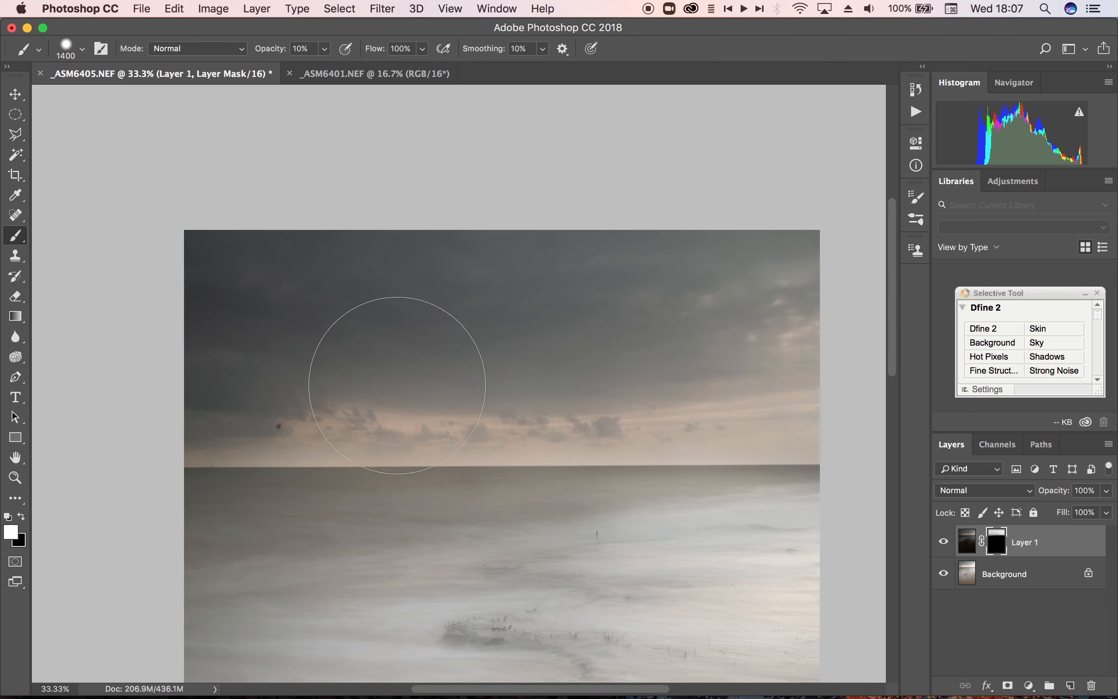
Set the brush opacity to 5% and paint white on the mask along the horizon and lower sky to blend the transition.
{"action": "scroll", "coordinate": [396, 365], "scroll_direction": "down", "scroll_amount": 8}
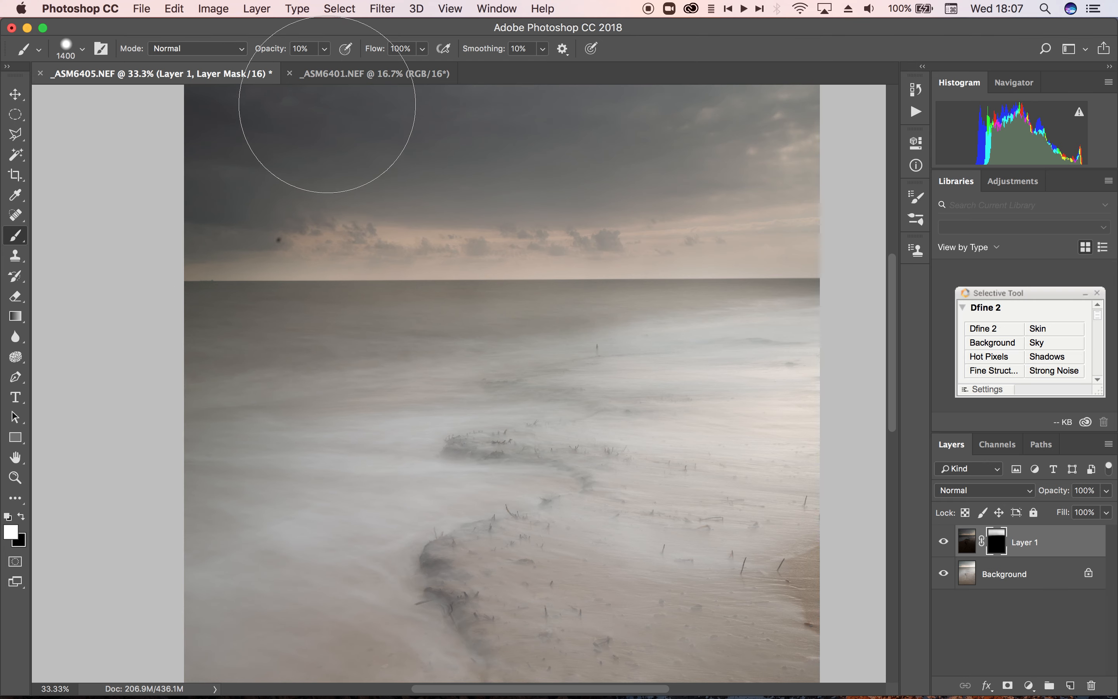
{"action": "left_click", "coordinate": [326, 49]}
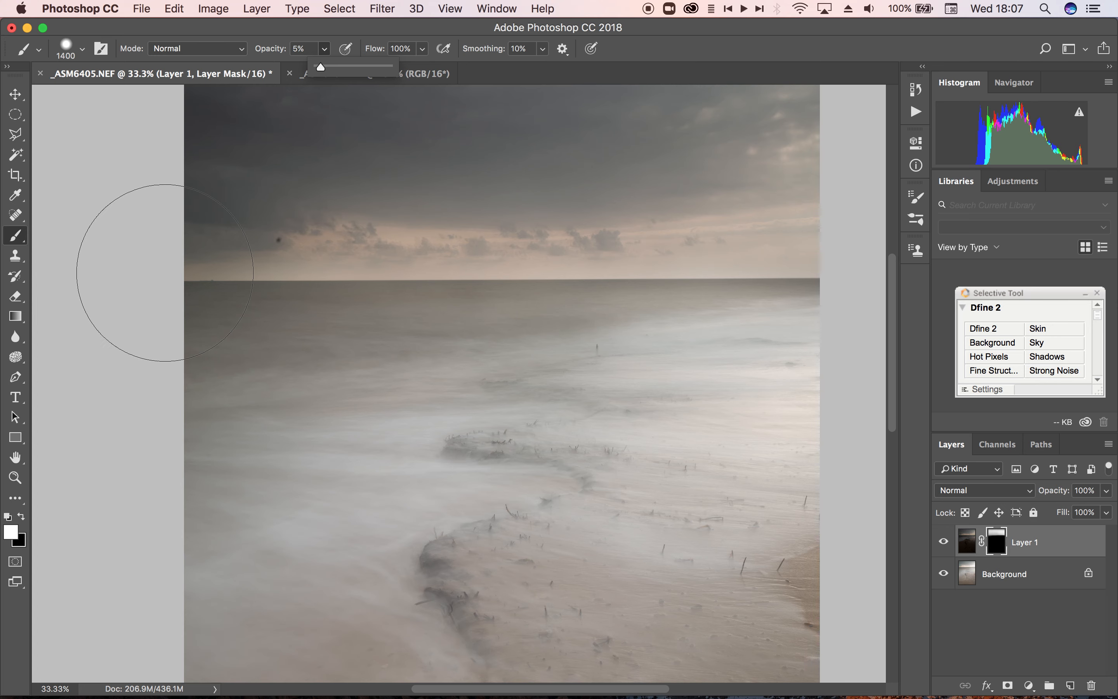
{"action": "left_click", "coordinate": [165, 273]}
{"action": "mouse_move", "coordinate": [533, 252]}
{"action": "left_mouse_down"}
{"action": "mouse_move", "coordinate": [720, 240]}
{"action": "mouse_move", "coordinate": [890, 251]}
{"action": "mouse_move", "coordinate": [819, 267]}
{"action": "left_mouse_up"}
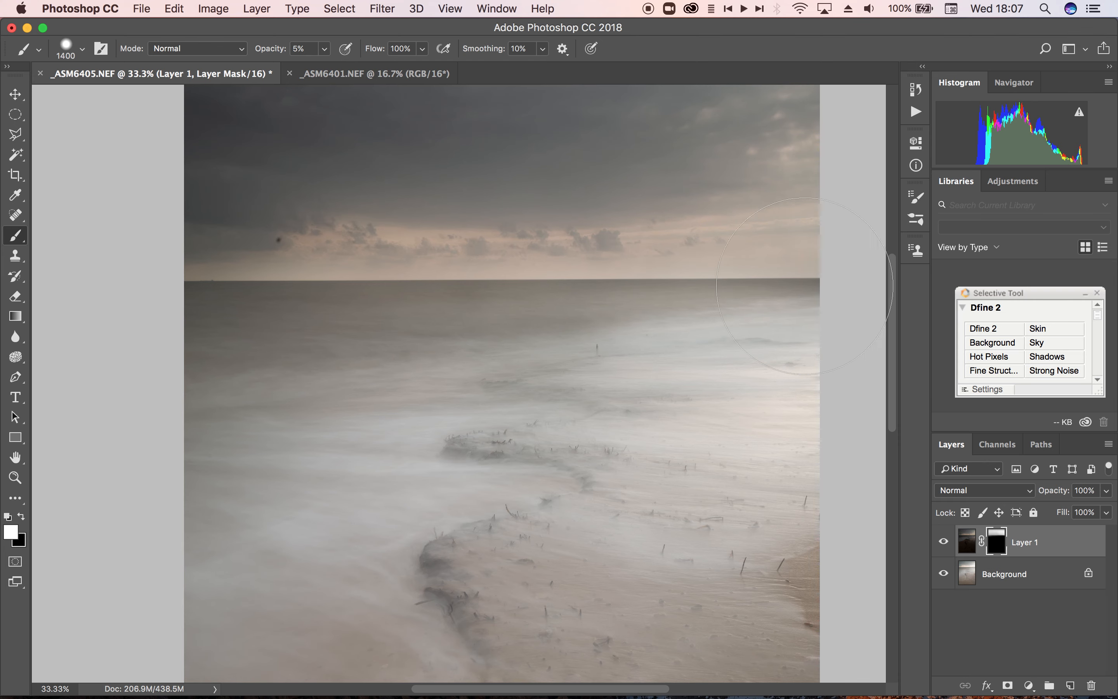
{"action": "left_click_drag", "start_coordinate": [391, 283], "coordinate": [187, 300]}
{"action": "mouse_move", "coordinate": [117, 250]}
{"action": "left_mouse_down"}
{"action": "mouse_move", "coordinate": [316, 220]}
{"action": "mouse_move", "coordinate": [435, 241]}
{"action": "mouse_move", "coordinate": [909, 211]}
{"action": "left_mouse_up"}
Add a Levels adjustment layer above the masked dark exposure layer.
{"action": "key", "text": "super+minus"}
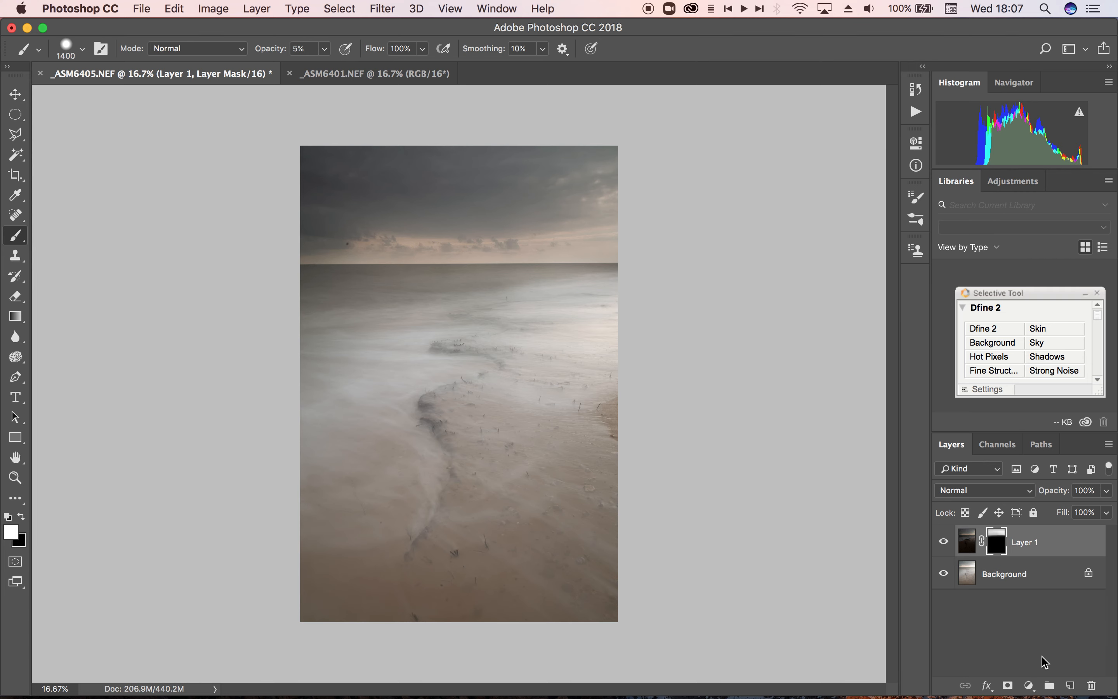
{"action": "left_click", "coordinate": [1028, 687]}
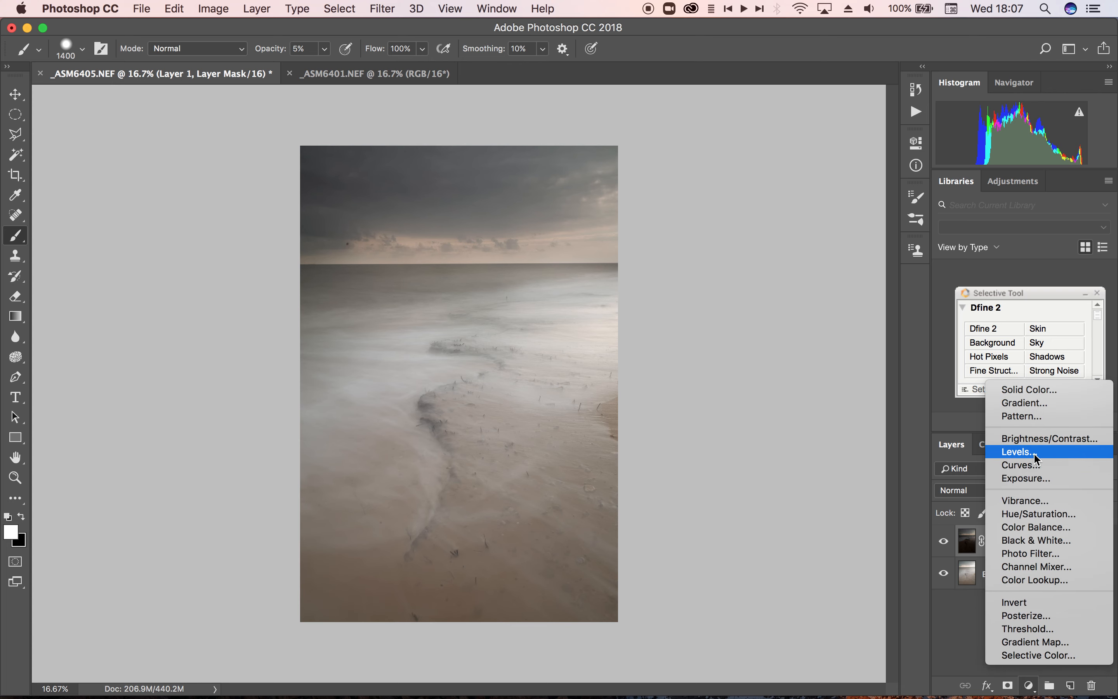
{"action": "left_click", "coordinate": [1019, 452]}
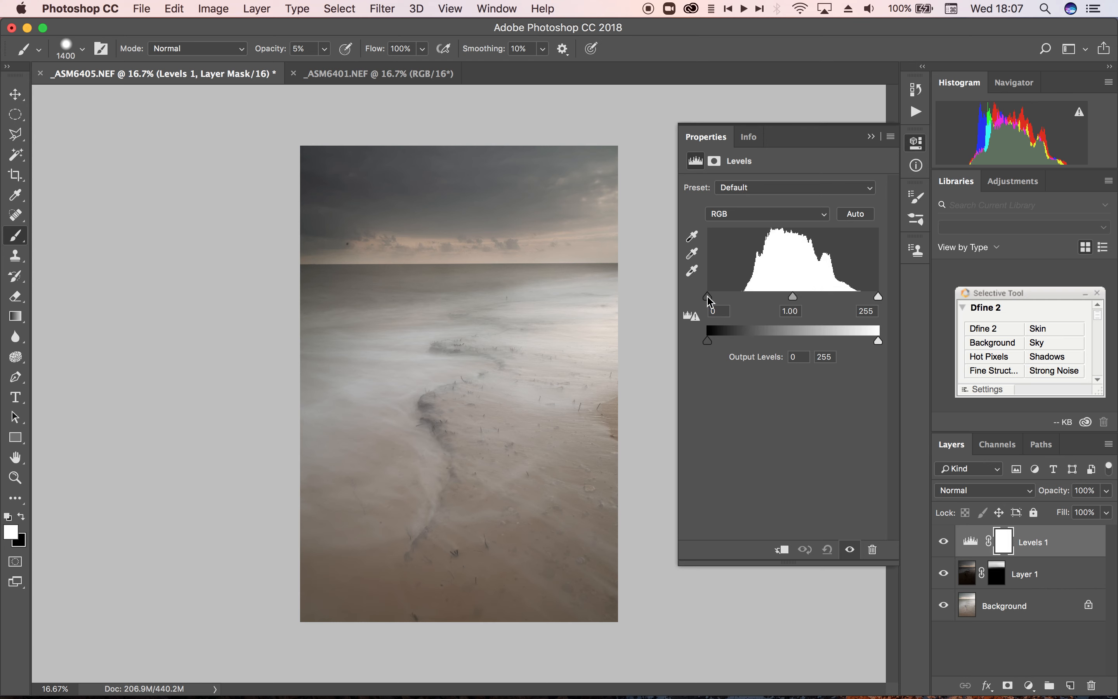
Set the Levels adjustment's black input to 15 and white input to 234 for more contrast.
{"action": "left_click_drag", "start_coordinate": [707, 296], "coordinate": [721, 301]}
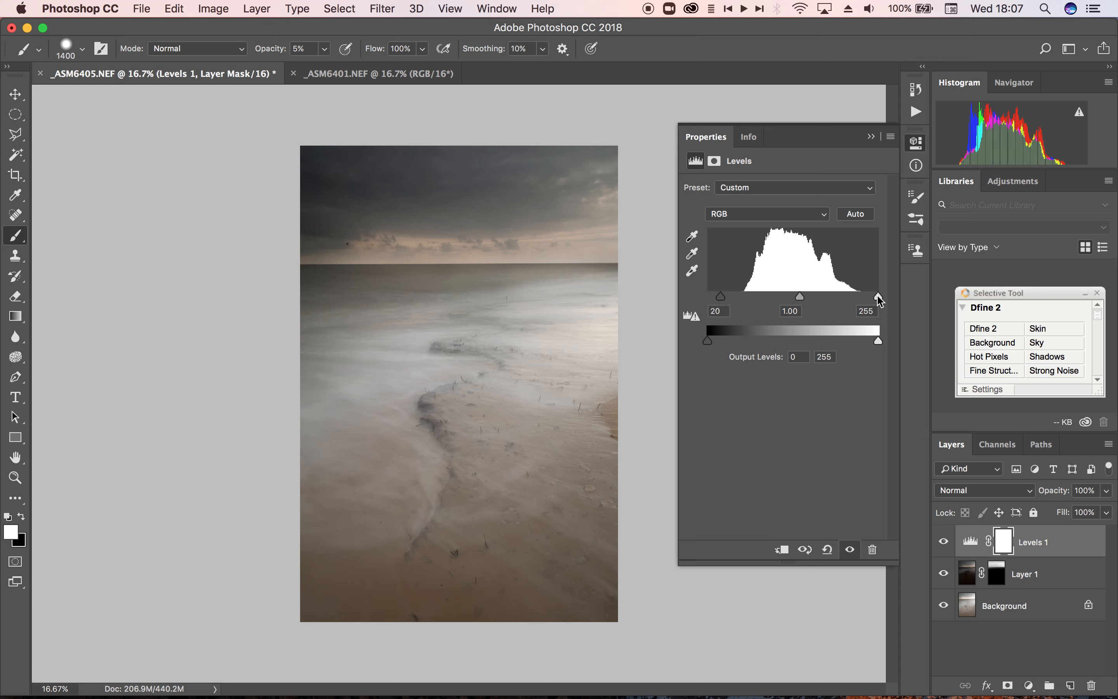
{"action": "left_click_drag", "start_coordinate": [880, 301], "coordinate": [876, 301]}
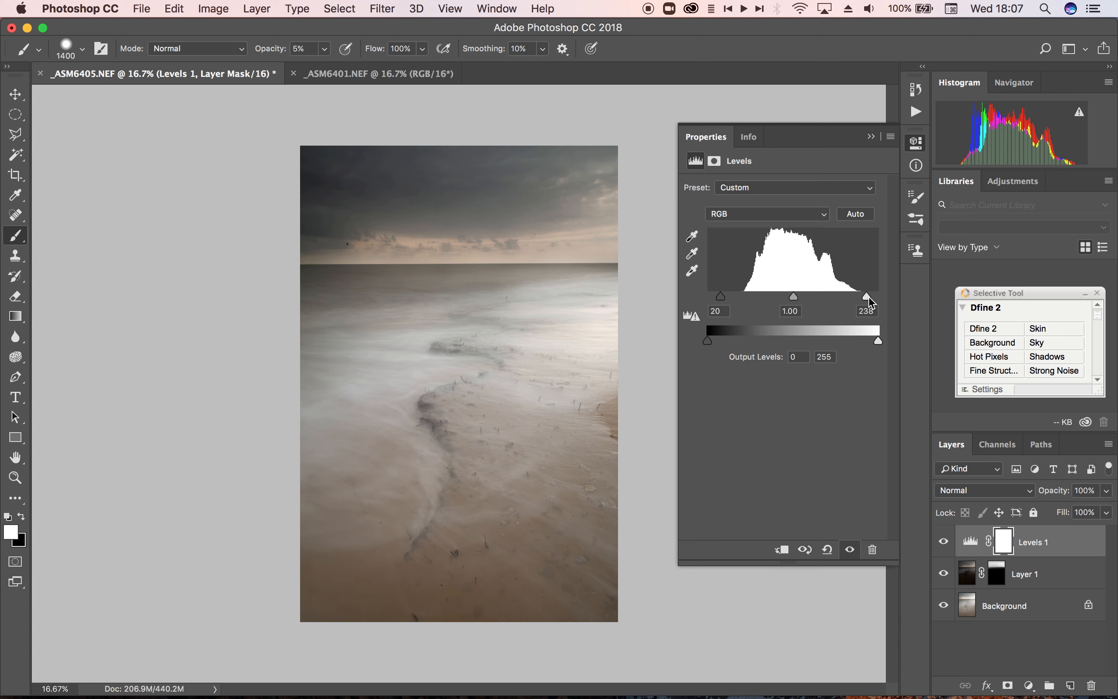
{"action": "left_click_drag", "start_coordinate": [868, 298], "coordinate": [869, 298]}
{"action": "left_click_drag", "start_coordinate": [726, 303], "coordinate": [732, 304]}
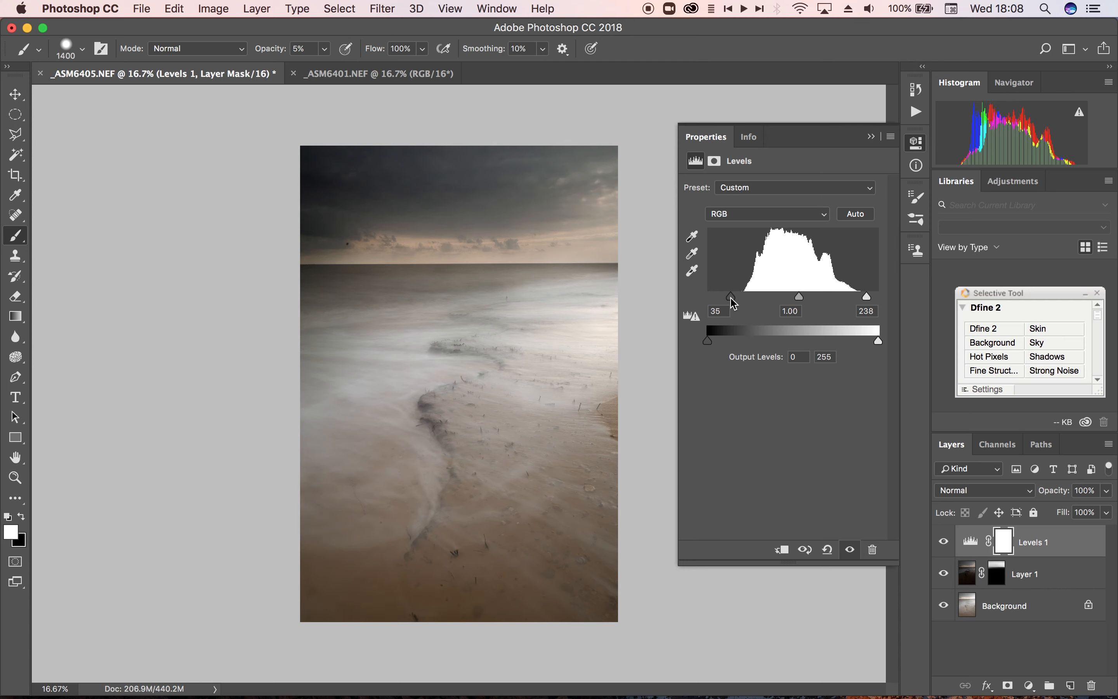
{"action": "left_click_drag", "start_coordinate": [729, 302], "coordinate": [719, 306]}
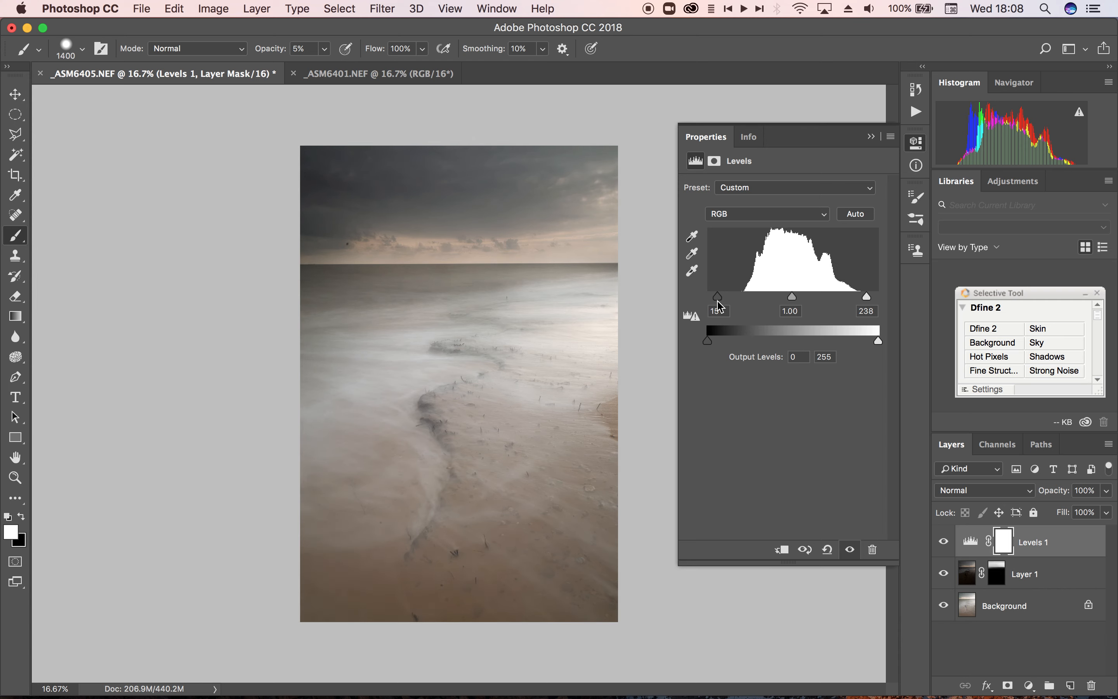
{"action": "left_click_drag", "start_coordinate": [719, 306], "coordinate": [717, 301]}
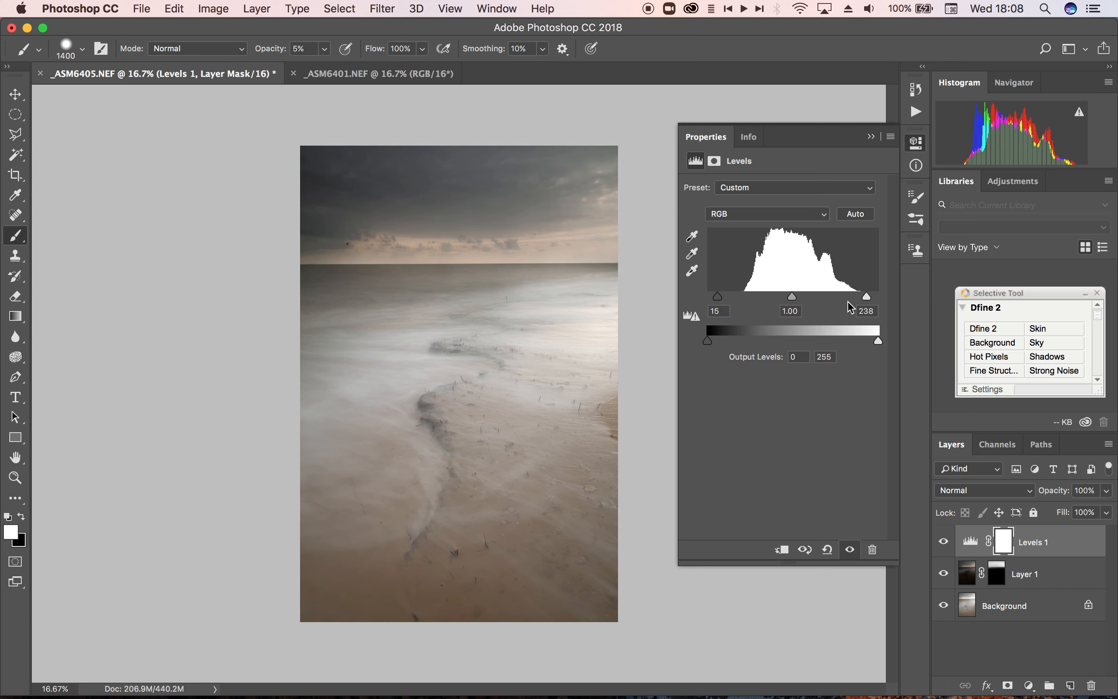
{"action": "left_click_drag", "start_coordinate": [868, 296], "coordinate": [865, 296]}
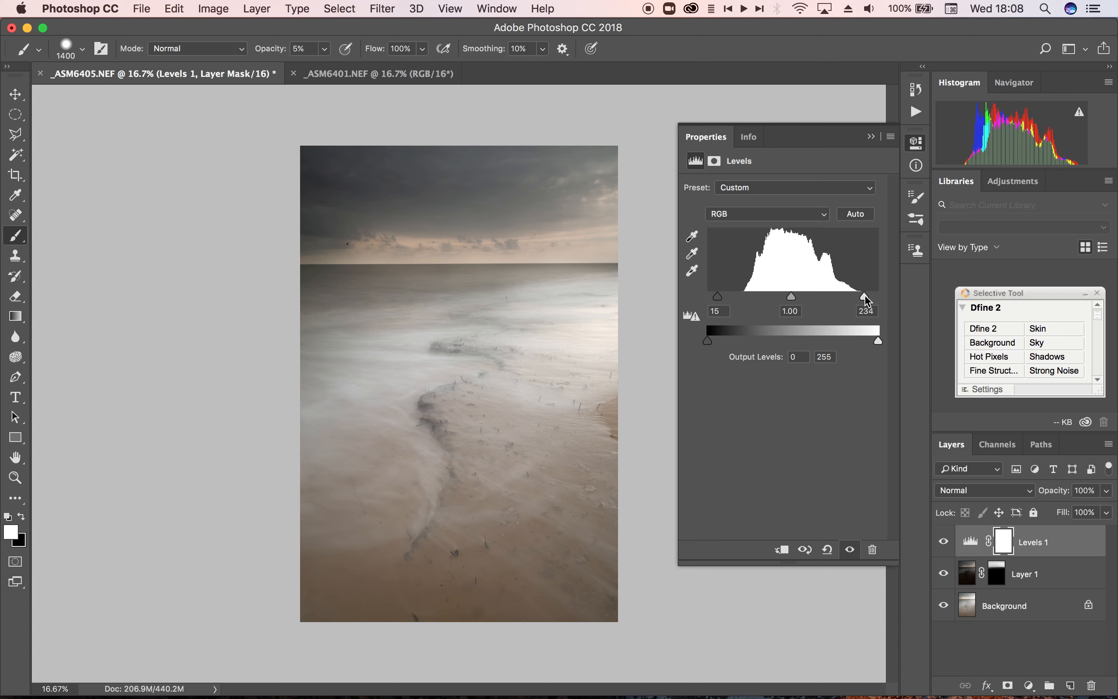
{"action": "left_click", "coordinate": [871, 137]}
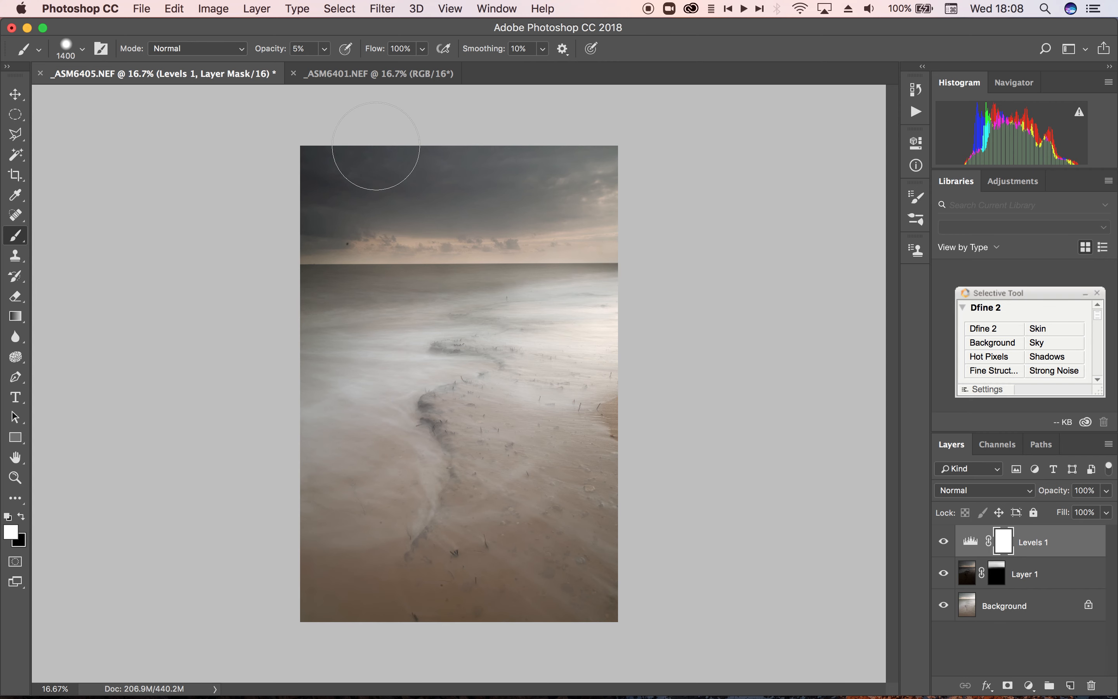
Stamp all visible layers into a new top layer and cool it to Temperature -18 in the Camera Raw Filter.
{"action": "left_click", "coordinate": [258, 10]}
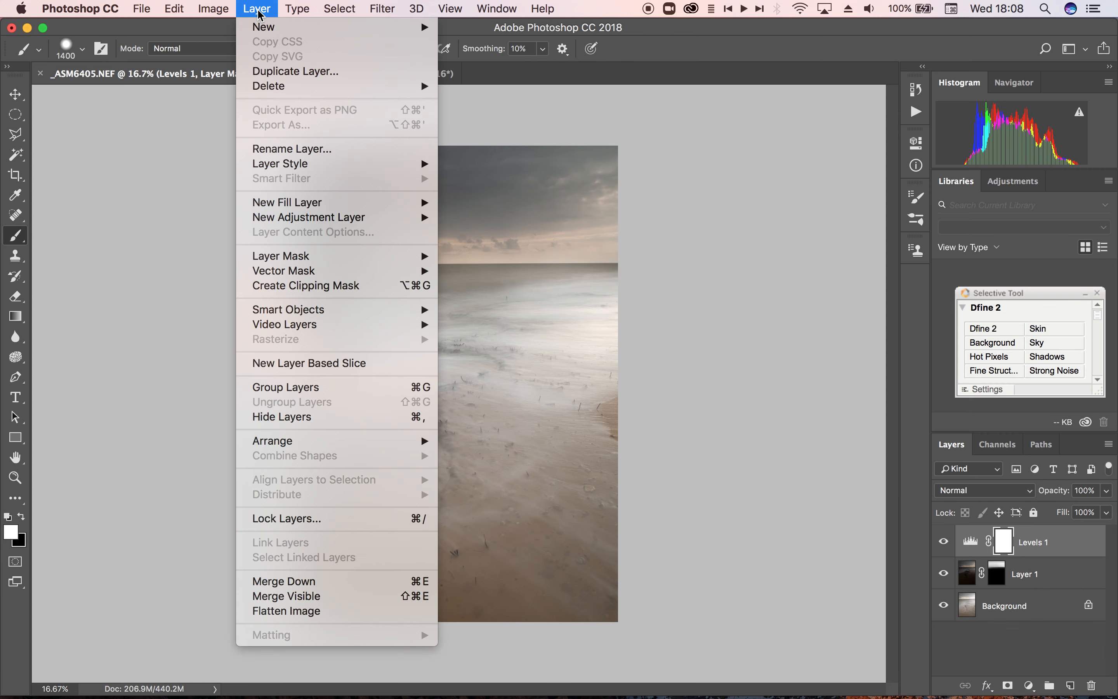
{"action": "left_click", "coordinate": [285, 601]}
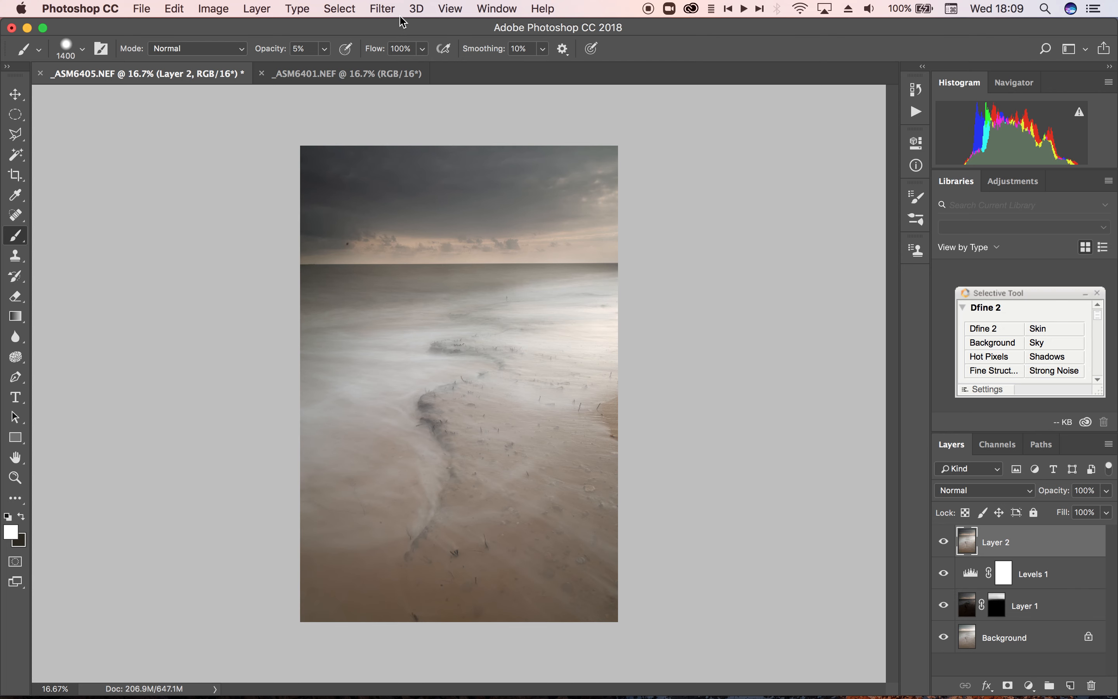
{"action": "left_click", "coordinate": [382, 9]}
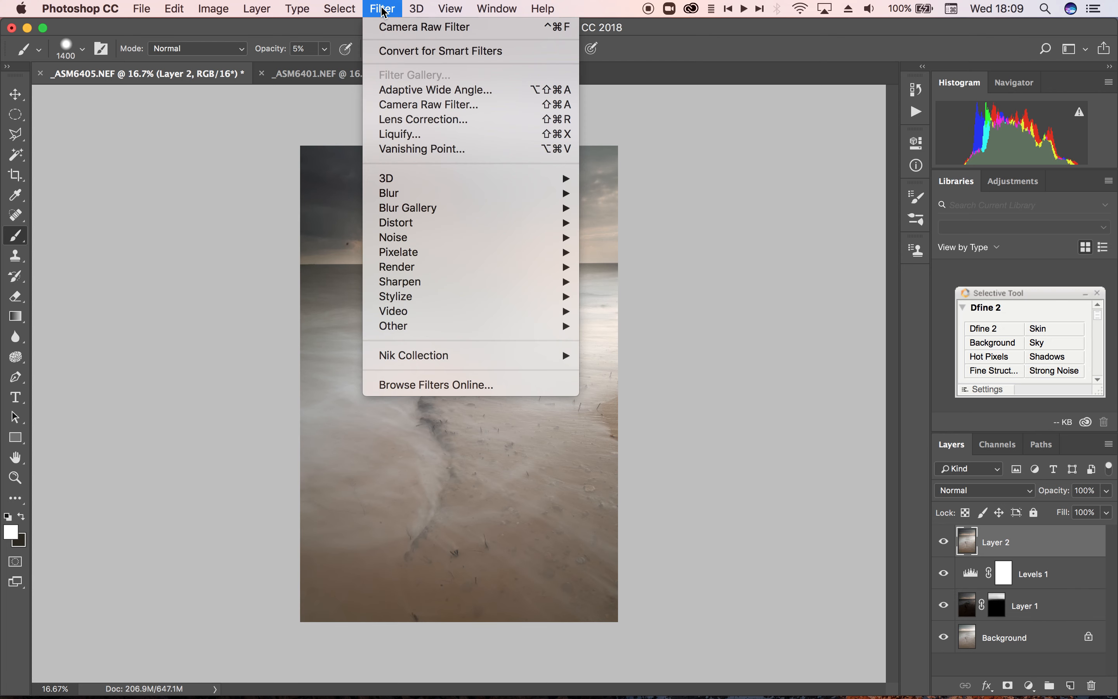
{"action": "left_click", "coordinate": [399, 105]}
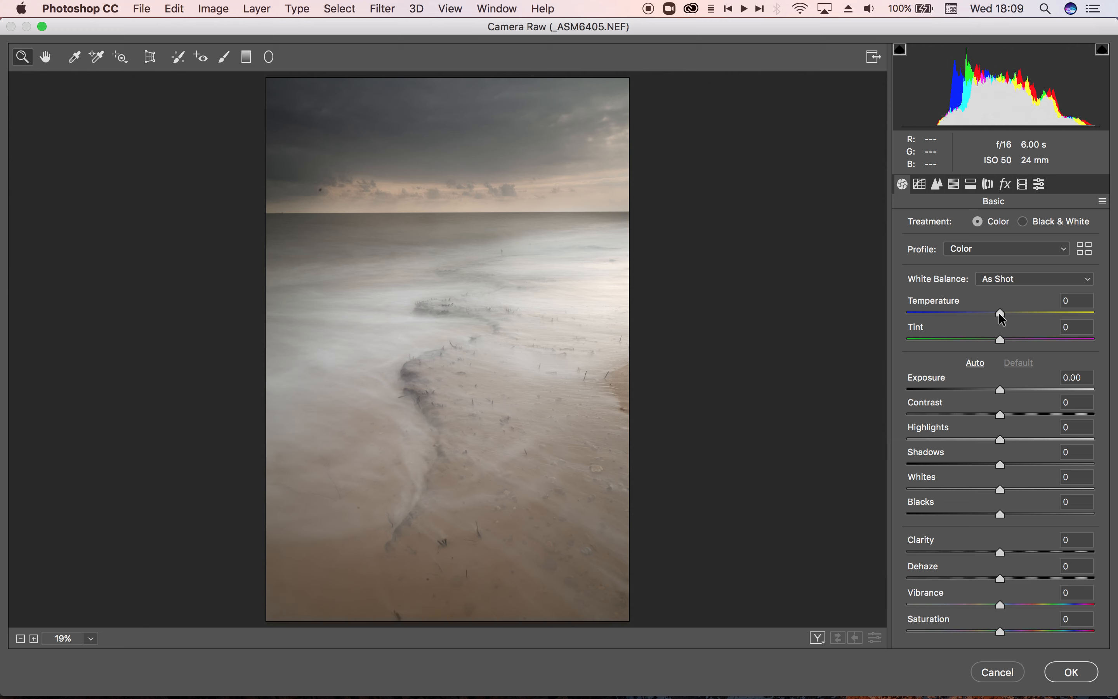
{"action": "left_click_drag", "start_coordinate": [999, 312], "coordinate": [987, 314]}
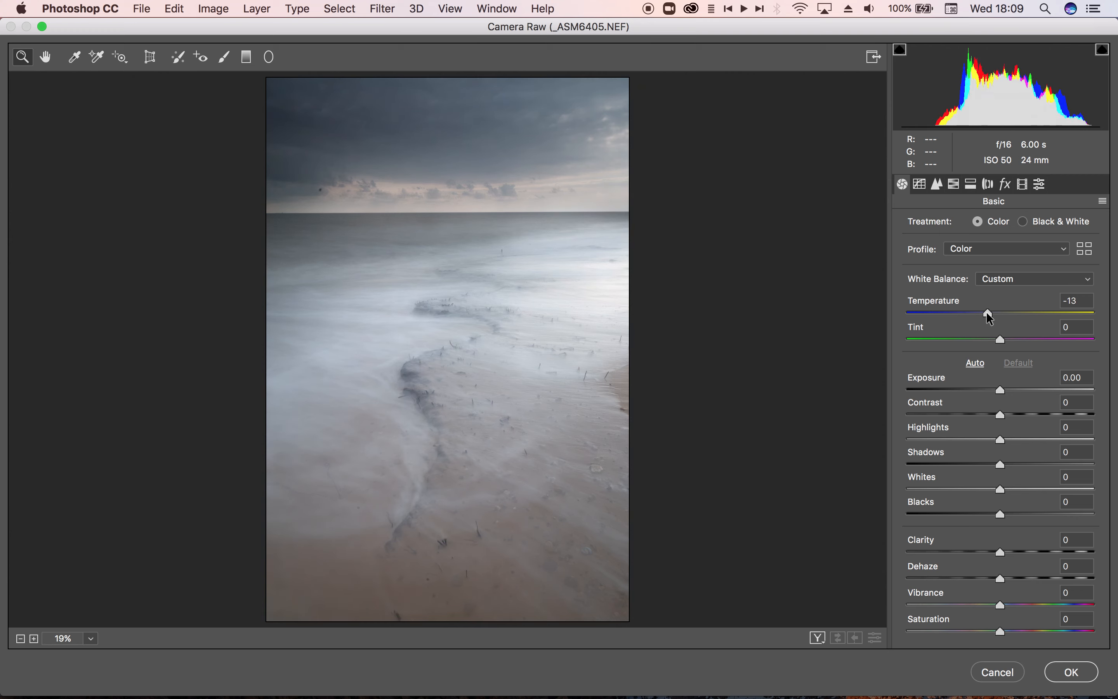
{"action": "left_click_drag", "start_coordinate": [987, 313], "coordinate": [983, 312]}
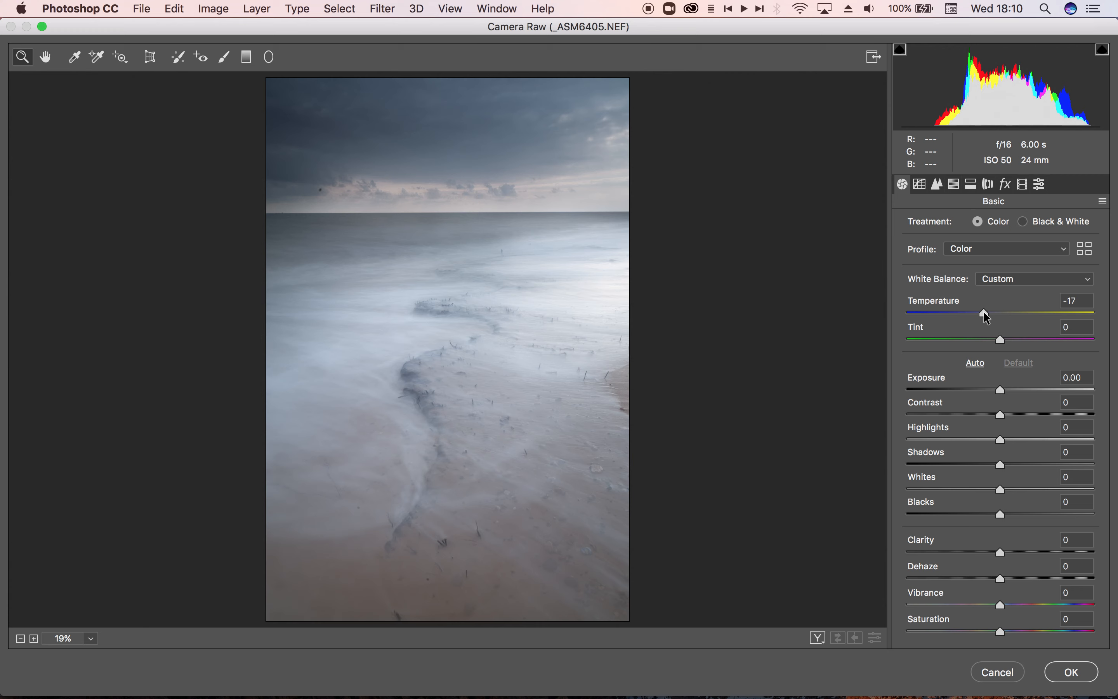
{"action": "left_click", "coordinate": [984, 312]}
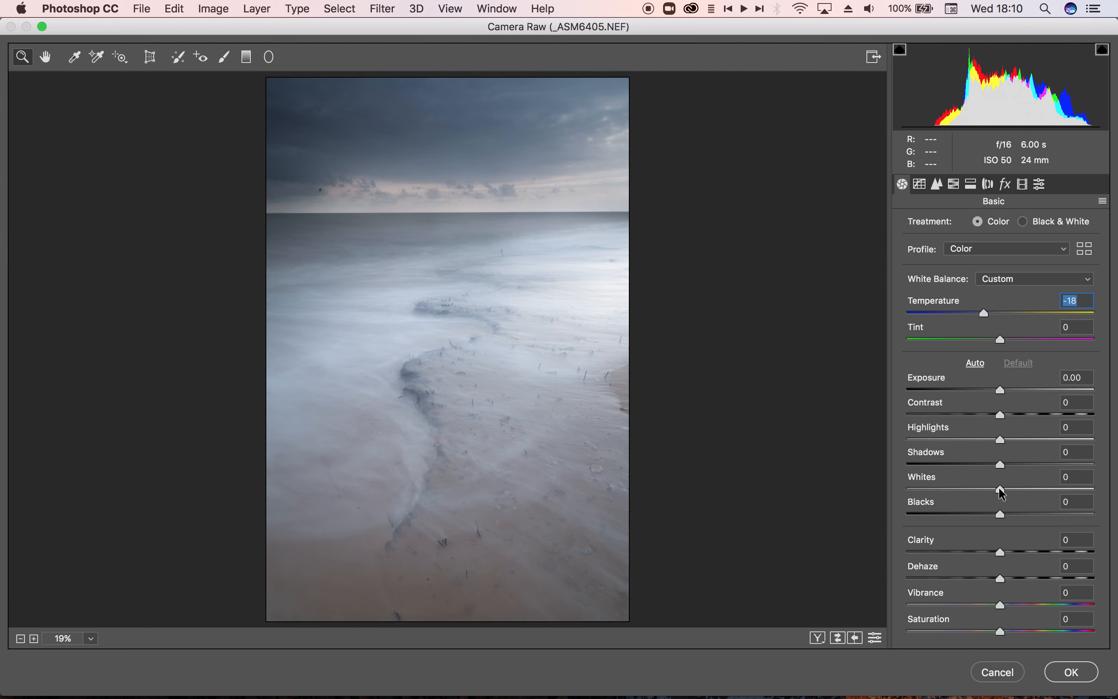
Set Whites to +25 and Blacks to -23 in the Camera Raw Filter and apply it.
{"action": "left_click_drag", "start_coordinate": [999, 487], "coordinate": [1024, 491]}
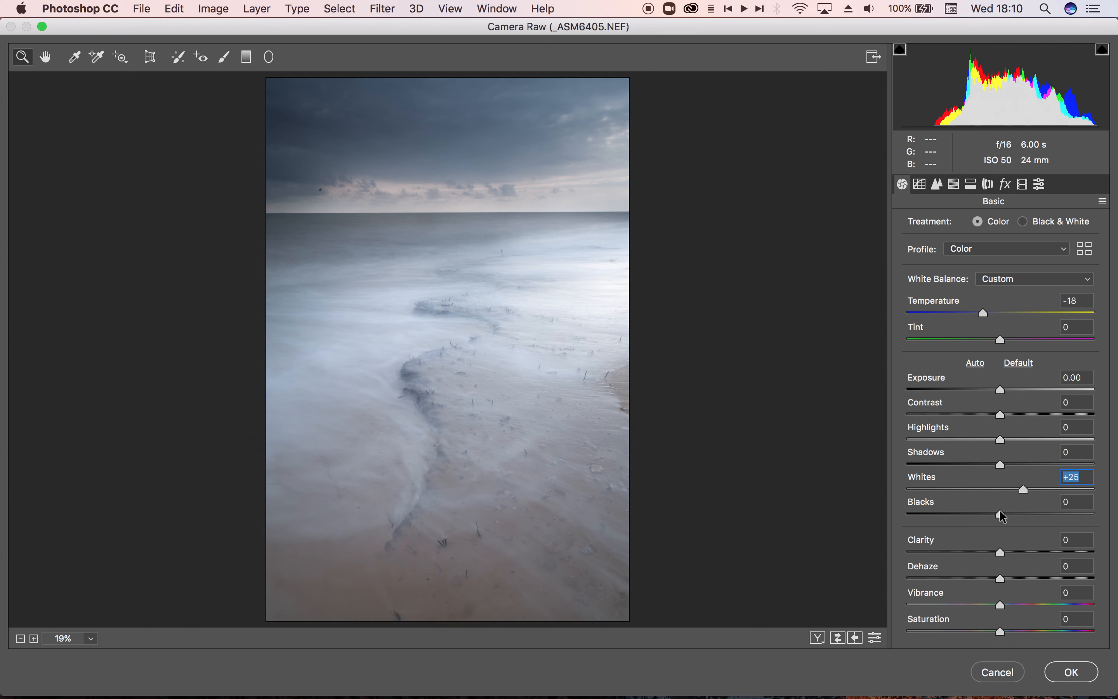
{"action": "left_click_drag", "start_coordinate": [1003, 515], "coordinate": [979, 516]}
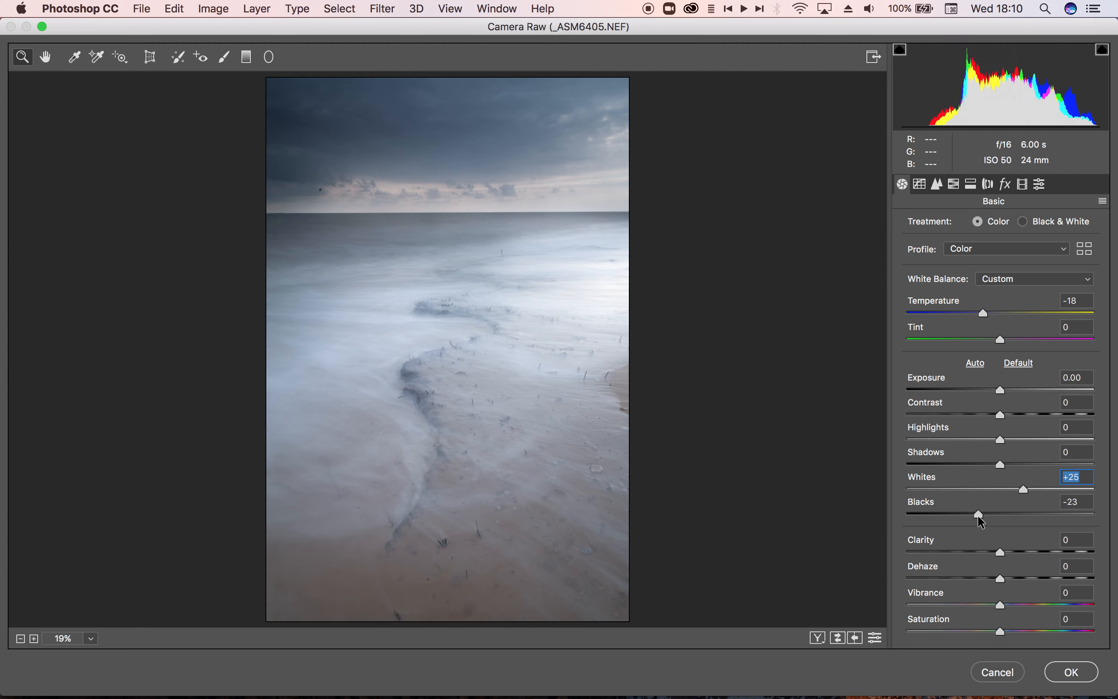
{"action": "left_click", "coordinate": [978, 514]}
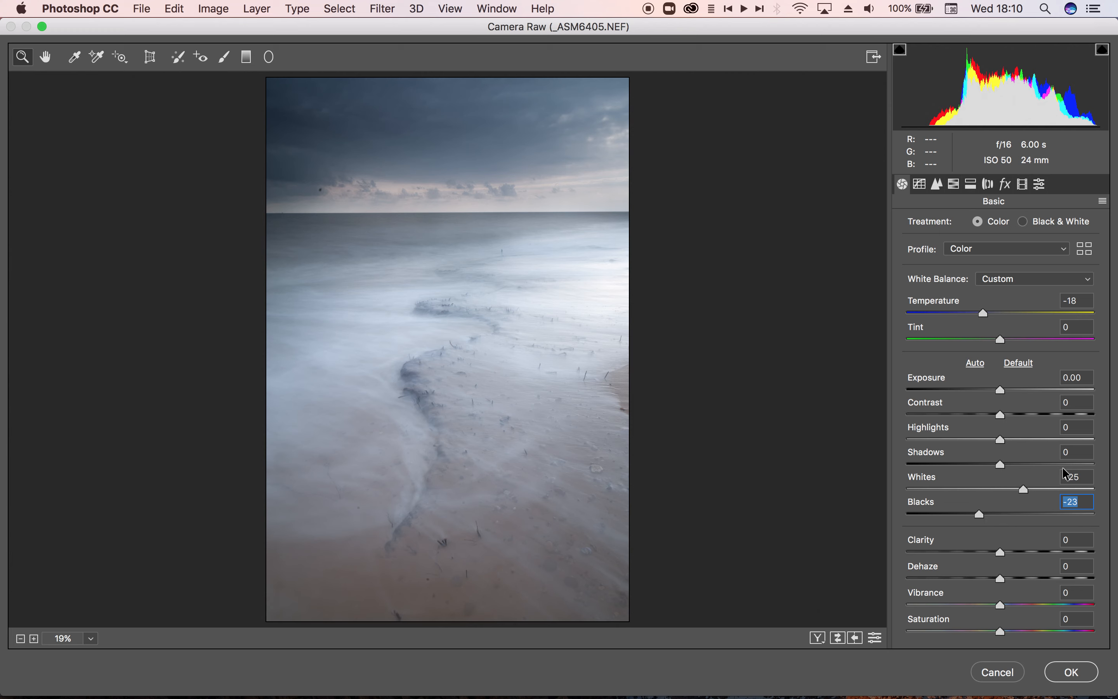
{"action": "left_click", "coordinate": [1072, 673]}
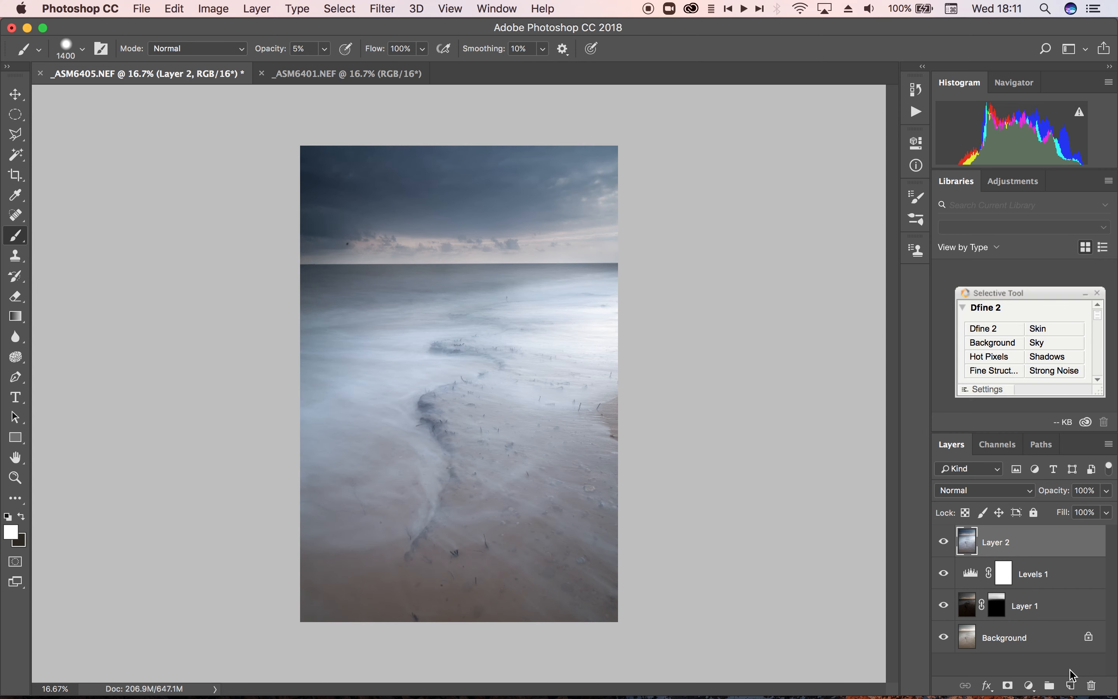
Remove the dark spot in the clouds above the horizon with the Spot Healing Brush at size 175.
{"action": "key", "text": "super+plus"}
{"action": "key", "text": "super+plus"}
{"action": "key", "text": "super+plus"}
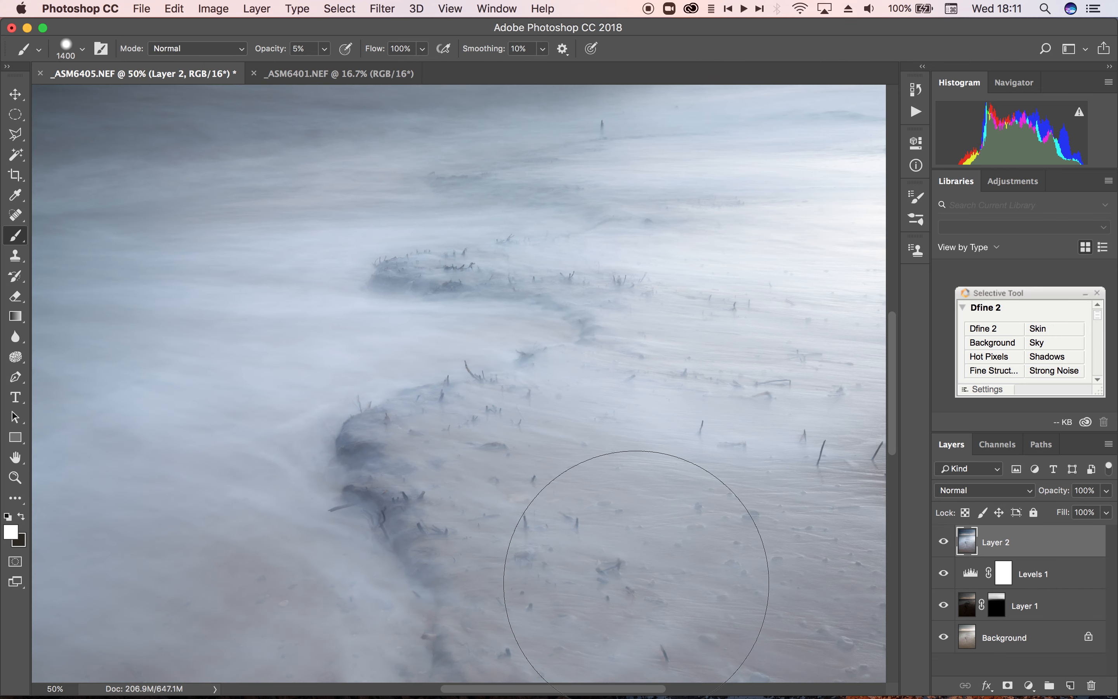
{"action": "scroll", "coordinate": [381, 377], "scroll_direction": "up", "scroll_amount": 10}
{"action": "scroll", "coordinate": [381, 377], "scroll_direction": "left", "scroll_amount": 5}
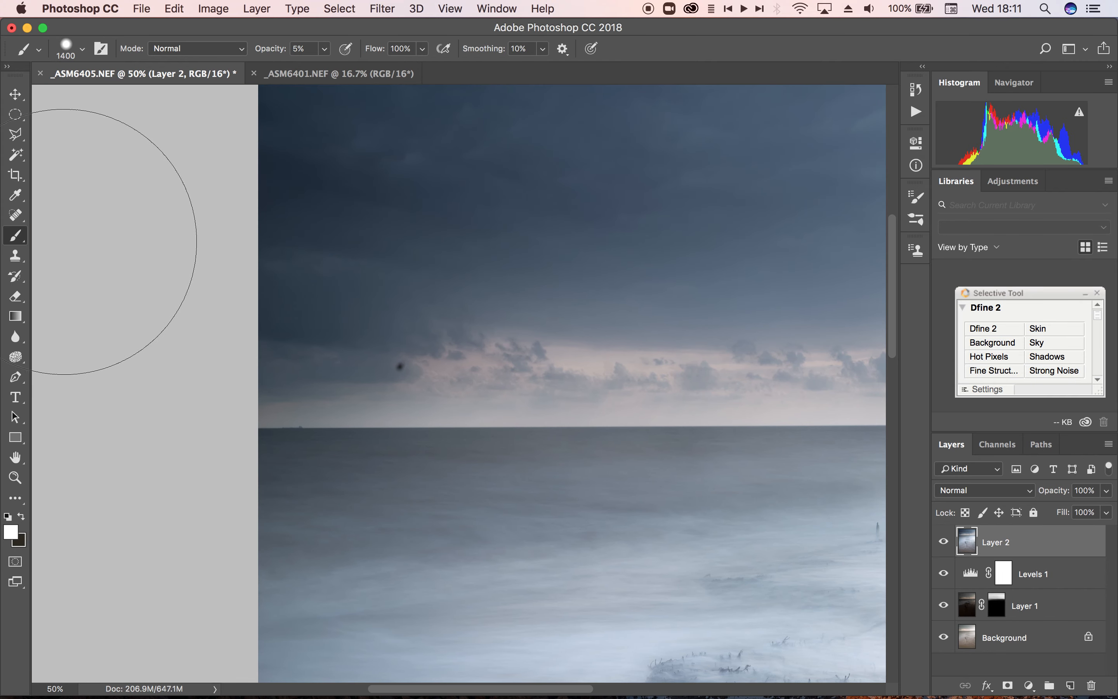
{"action": "left_click", "coordinate": [17, 215]}
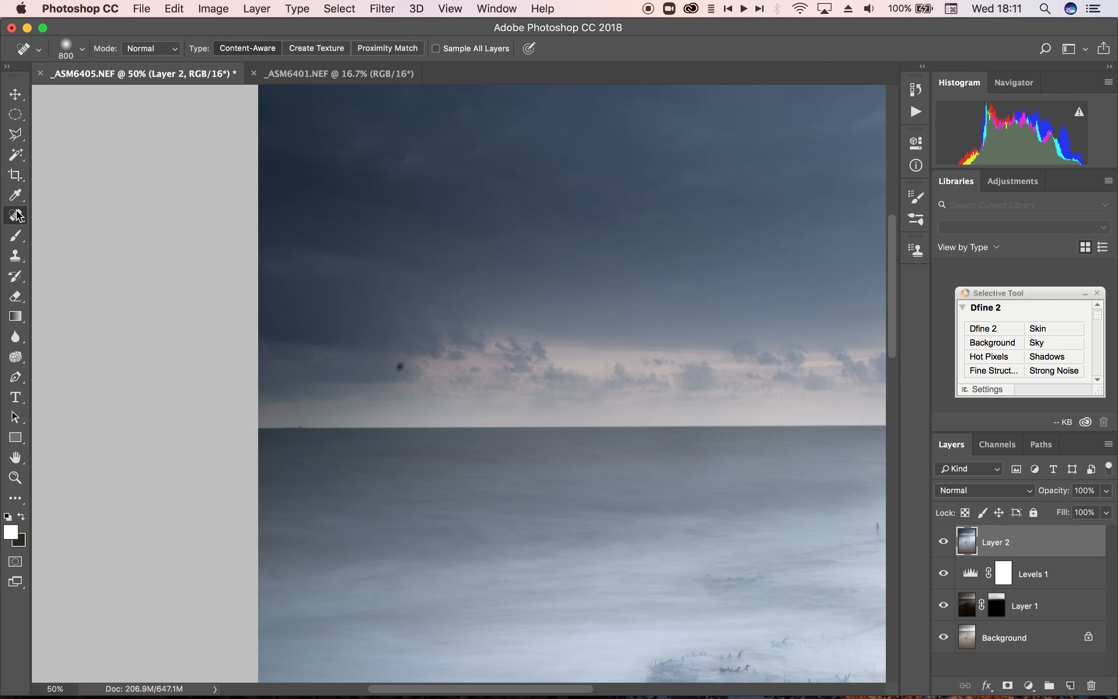
{"action": "key", "text": "bracketleft"}
{"action": "key", "text": "bracketleft"}
{"action": "key", "text": "bracketleft"}
{"action": "key", "text": "bracketleft"}
{"action": "key", "text": "bracketleft"}
{"action": "key", "text": "bracketleft"}
{"action": "key", "text": "bracketleft"}
{"action": "key", "text": "bracketleft"}
{"action": "left_click_drag", "start_coordinate": [400, 367], "coordinate": [401, 366]}
Paint out the brown sand patch on the photo's right edge with the Spot Healing Brush at size 700.
{"action": "scroll", "coordinate": [641, 470], "scroll_direction": "down", "scroll_amount": 10}
{"action": "scroll", "coordinate": [641, 470], "scroll_direction": "right", "scroll_amount": 8}
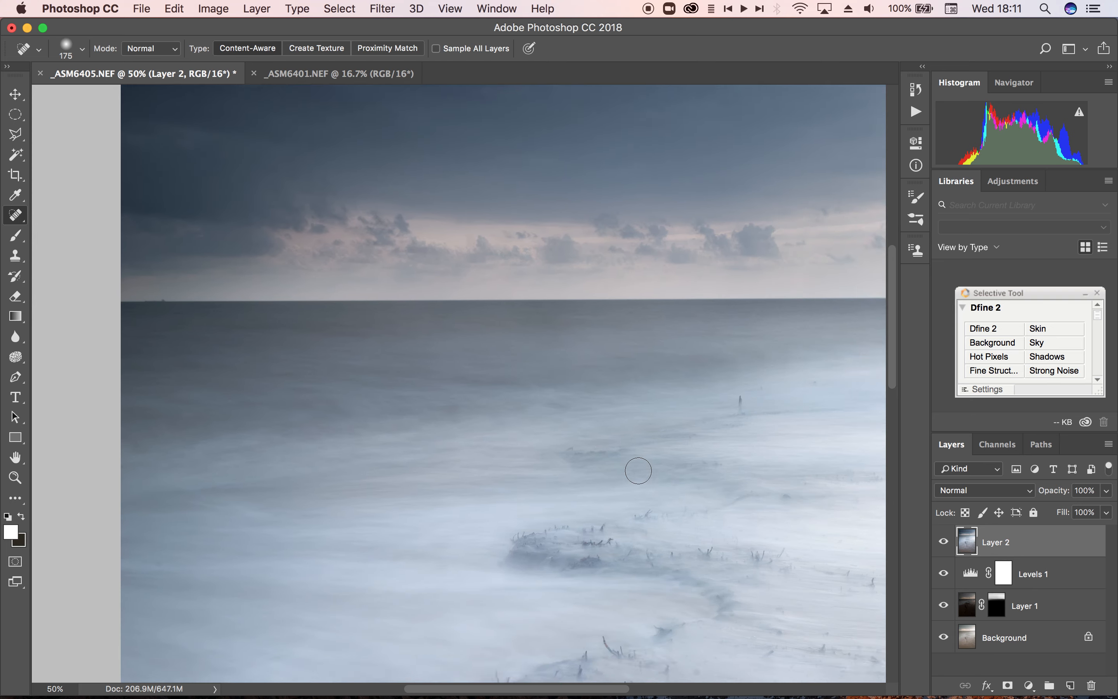
{"action": "scroll", "coordinate": [639, 471], "scroll_direction": "down", "scroll_amount": 10}
{"action": "scroll", "coordinate": [638, 471], "scroll_direction": "right", "scroll_amount": 10}
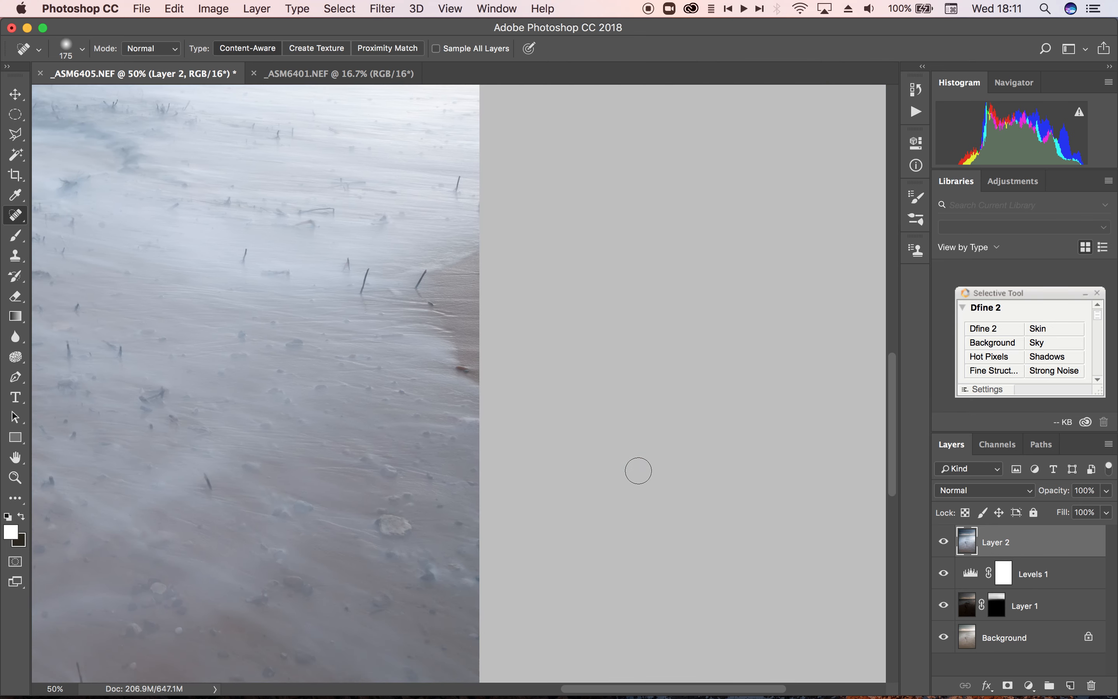
{"action": "scroll", "coordinate": [639, 470], "scroll_direction": "up", "scroll_amount": 2}
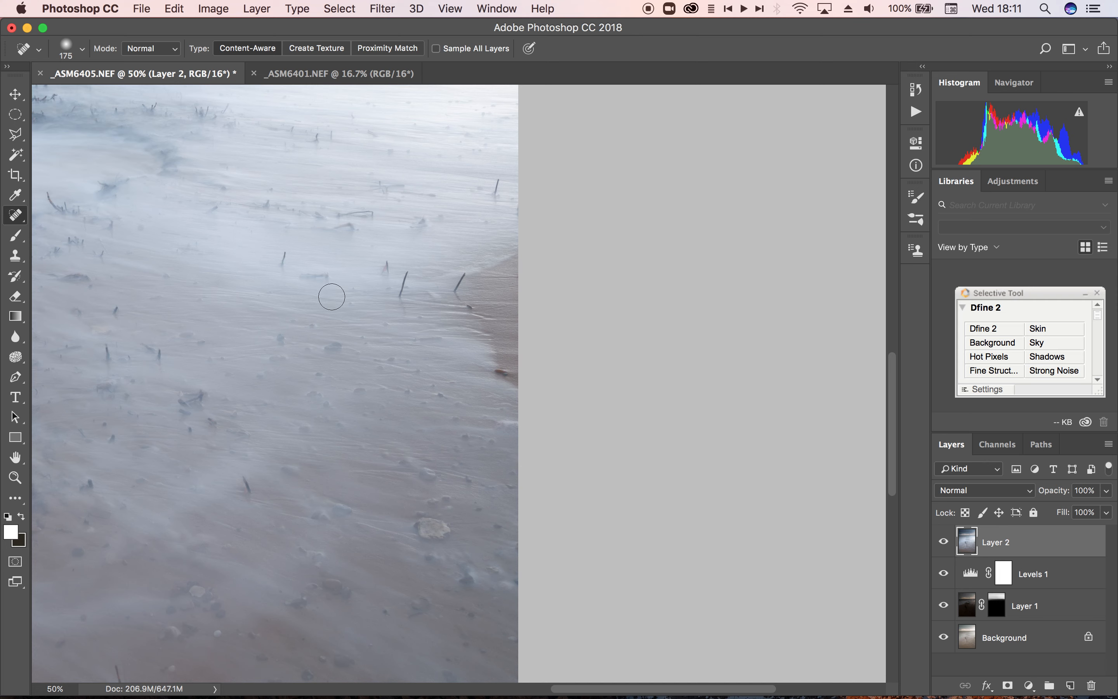
{"action": "key", "text": "bracketright"}
{"action": "key", "text": "bracketright"}
{"action": "key", "text": "bracketright"}
{"action": "key", "text": "bracketright"}
{"action": "key", "text": "bracketright"}
{"action": "key", "text": "bracketright"}
{"action": "key", "text": "bracketright"}
{"action": "left_click", "coordinate": [542, 264]}
{"action": "mouse_move", "coordinate": [543, 264]}
{"action": "left_mouse_down"}
{"action": "mouse_move", "coordinate": [489, 321]}
{"action": "mouse_move", "coordinate": [524, 370]}
{"action": "mouse_move", "coordinate": [439, 312]}
{"action": "mouse_move", "coordinate": [447, 291]}
{"action": "mouse_move", "coordinate": [544, 249]}
{"action": "mouse_move", "coordinate": [519, 325]}
{"action": "mouse_move", "coordinate": [516, 384]}
{"action": "left_mouse_up"}
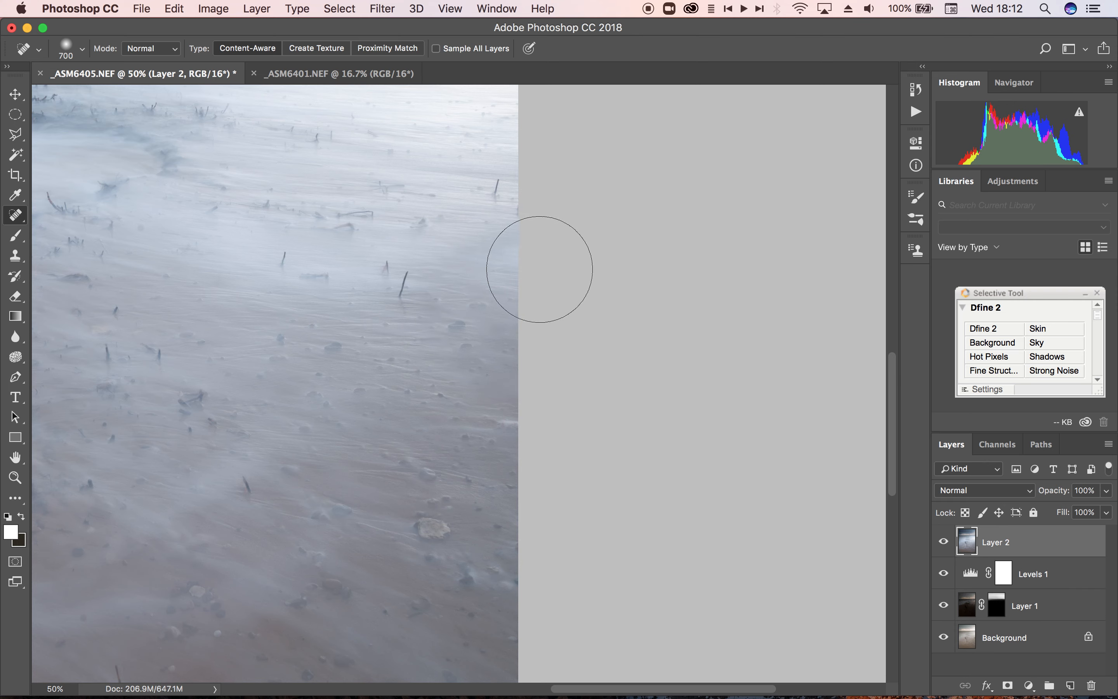
Touch up the healed area on the photo's right edge with the Spot Healing Brush at size 300.
{"action": "key", "text": "bracketleft"}
{"action": "key", "text": "bracketleft"}
{"action": "key", "text": "bracketleft"}
{"action": "key", "text": "bracketleft"}
{"action": "mouse_move", "coordinate": [547, 244]}
{"action": "left_mouse_down"}
{"action": "mouse_move", "coordinate": [436, 236]}
{"action": "mouse_move", "coordinate": [455, 262]}
{"action": "mouse_move", "coordinate": [574, 256]}
{"action": "left_mouse_up"}
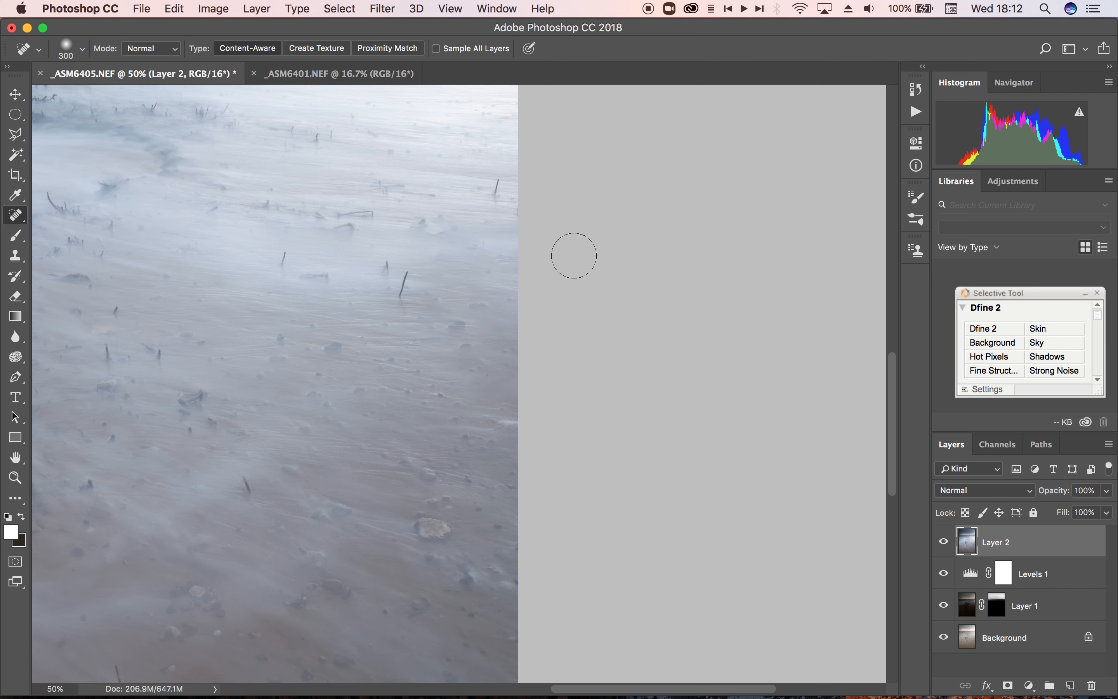
{"action": "key", "text": "super+0"}
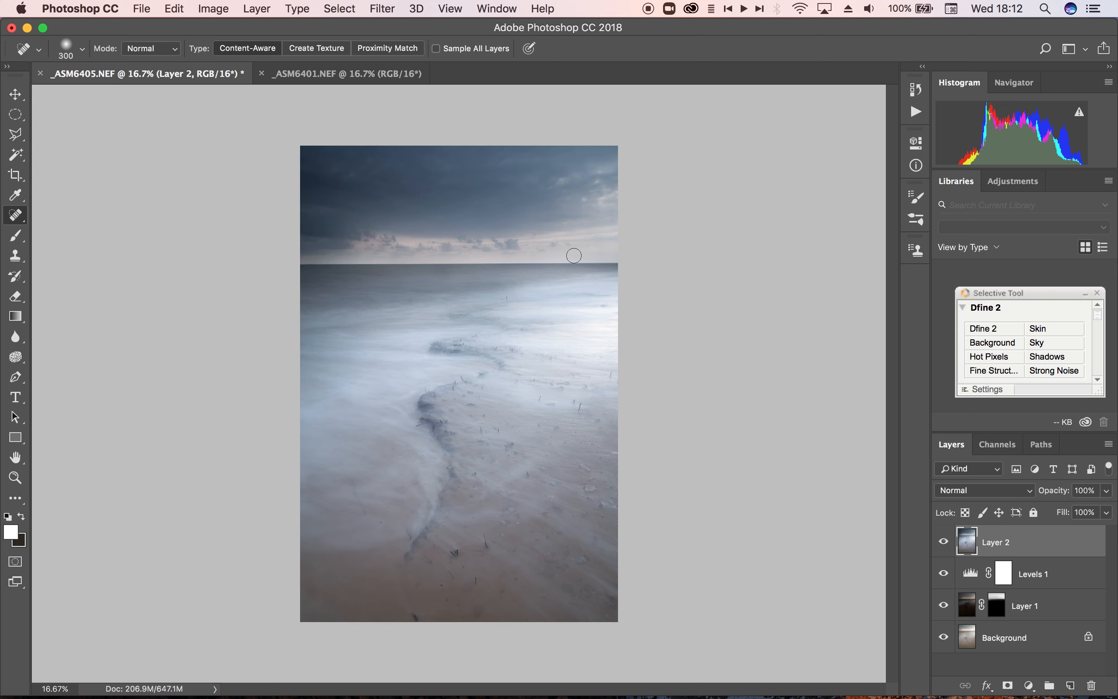